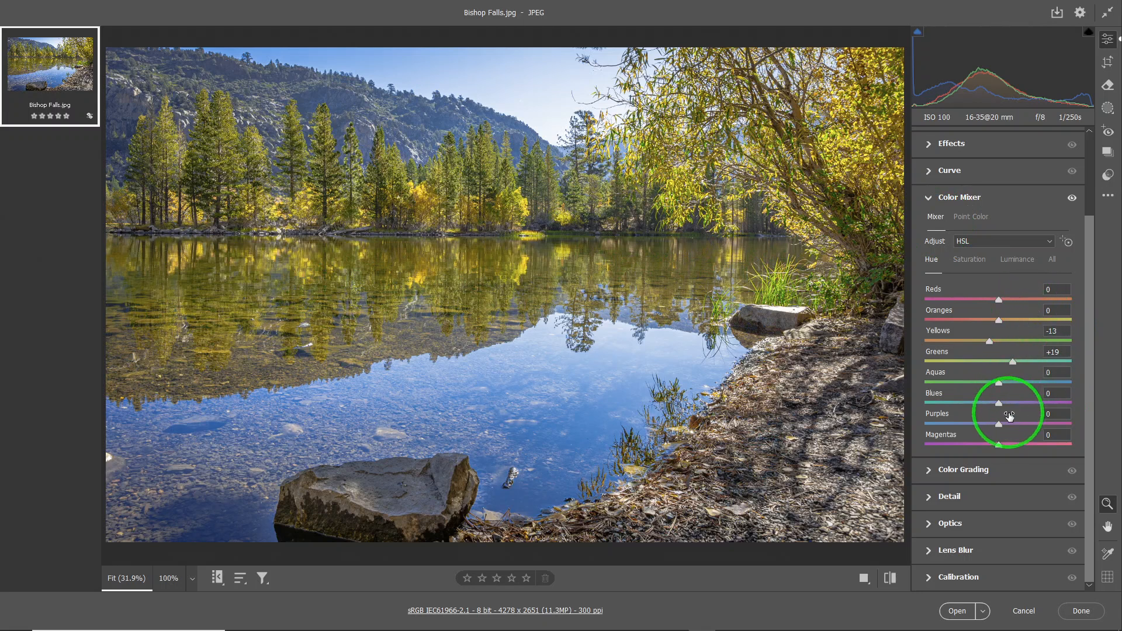
# Switch the Color Mixer to Point Color and reset all existing Color Mixer adjustments
pyautogui.click(979, 219)
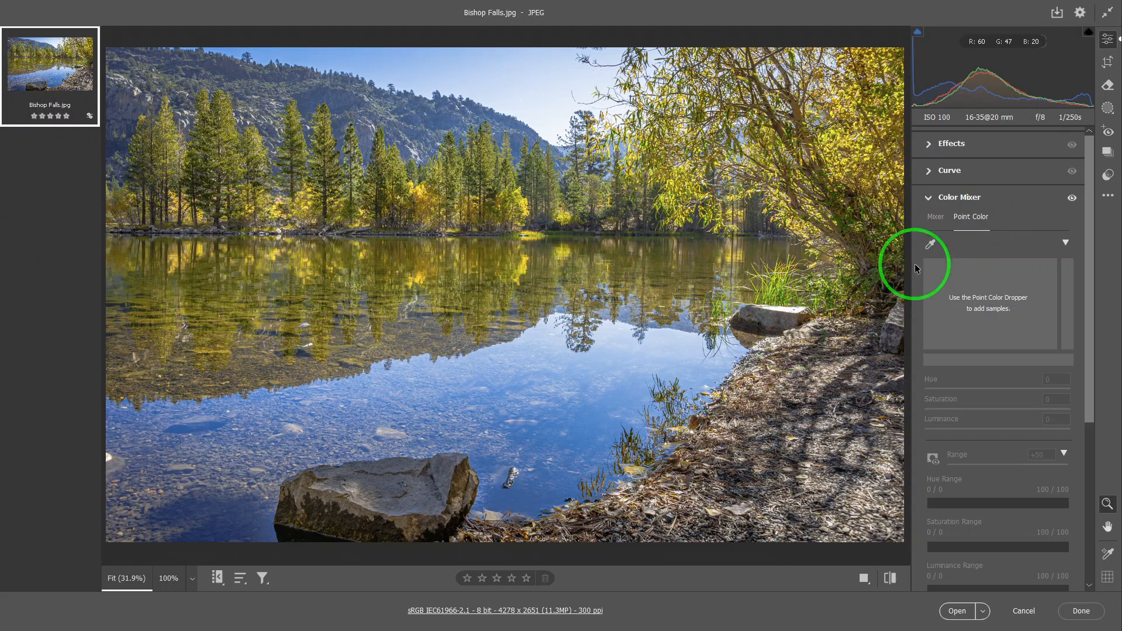
pyautogui.keyDown('alt'); pyautogui.click(960, 200); pyautogui.keyUp('alt')
pyautogui.keyDown('alt'); pyautogui.click(960, 201); pyautogui.keyUp('alt')
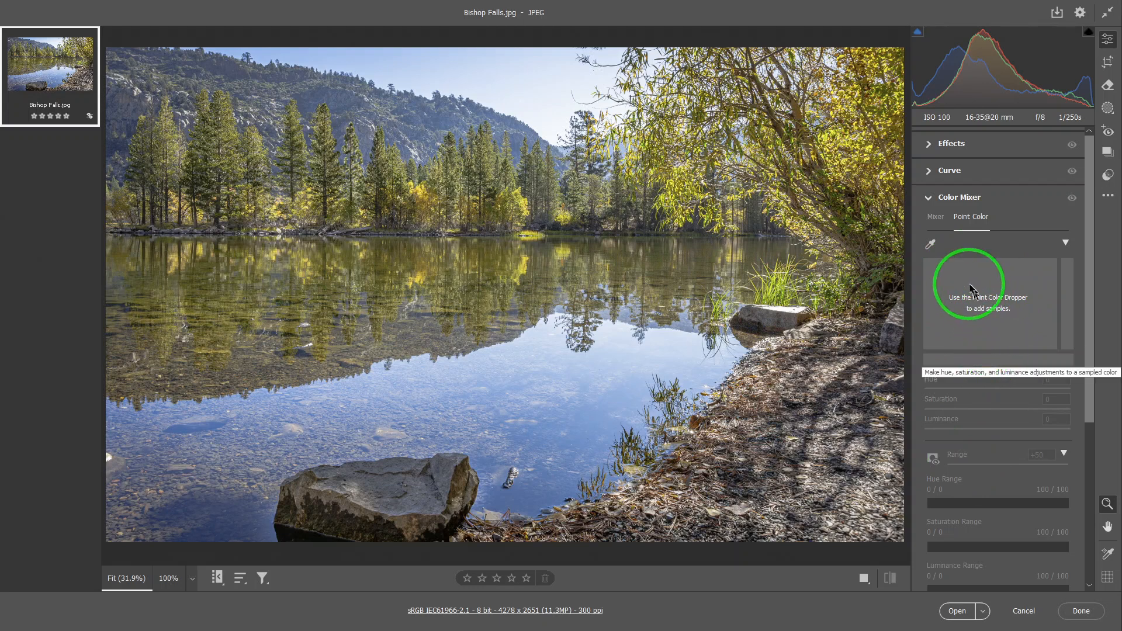
# Sample the bright yellow foliage on the far shore as a point color
pyautogui.click(932, 246)
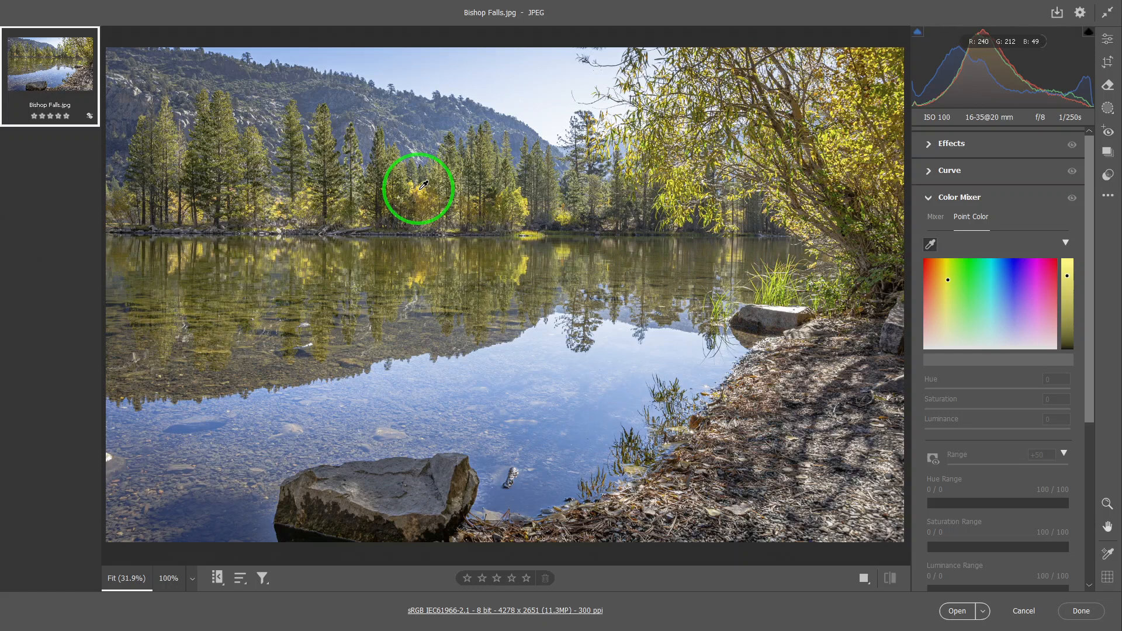
pyautogui.click(424, 185)
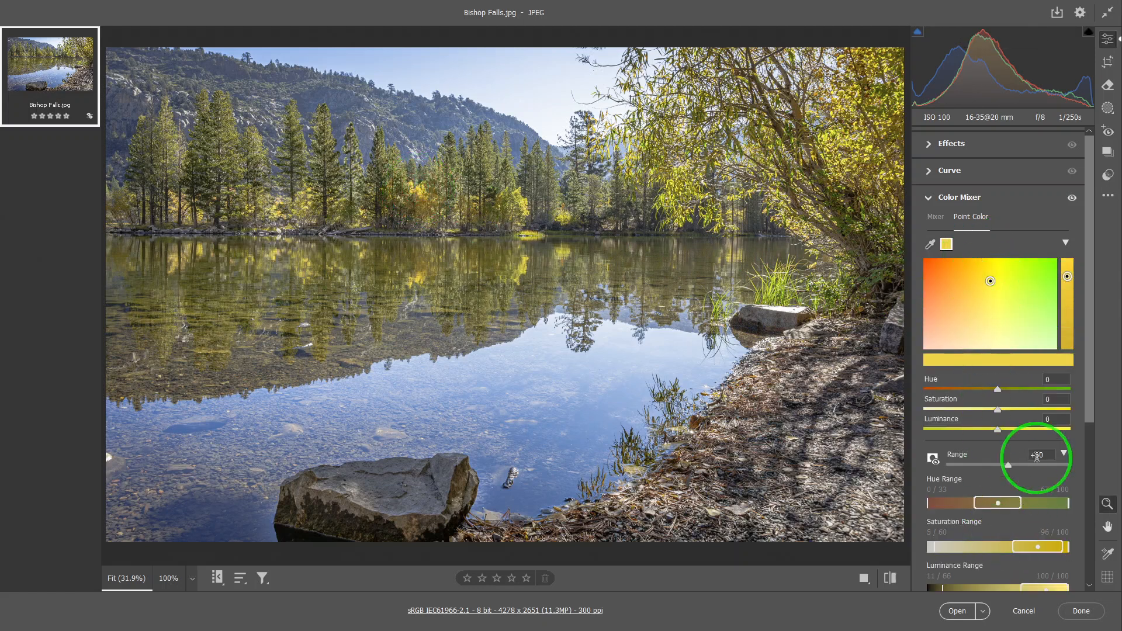
pyautogui.scroll(2, 1093, 386)
pyautogui.scroll(-4, 1090, 421)
pyautogui.click(997, 300)
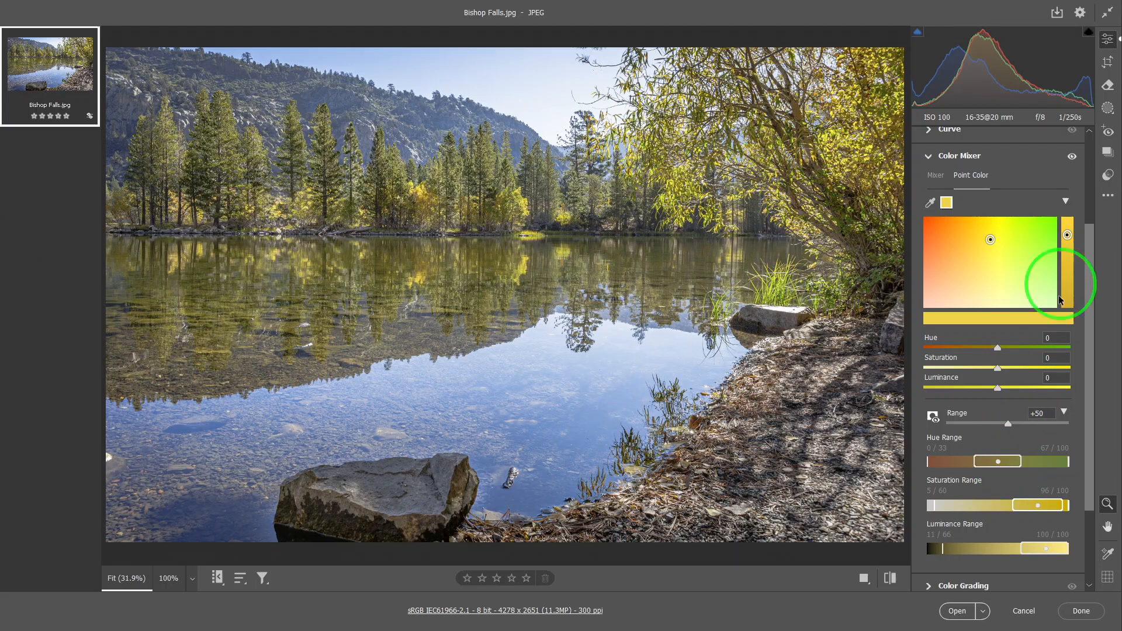
# Collapse and re-expand the Point Color hue/saturation field and the detailed hue, saturation and luminance ranges
pyautogui.click(1066, 202)
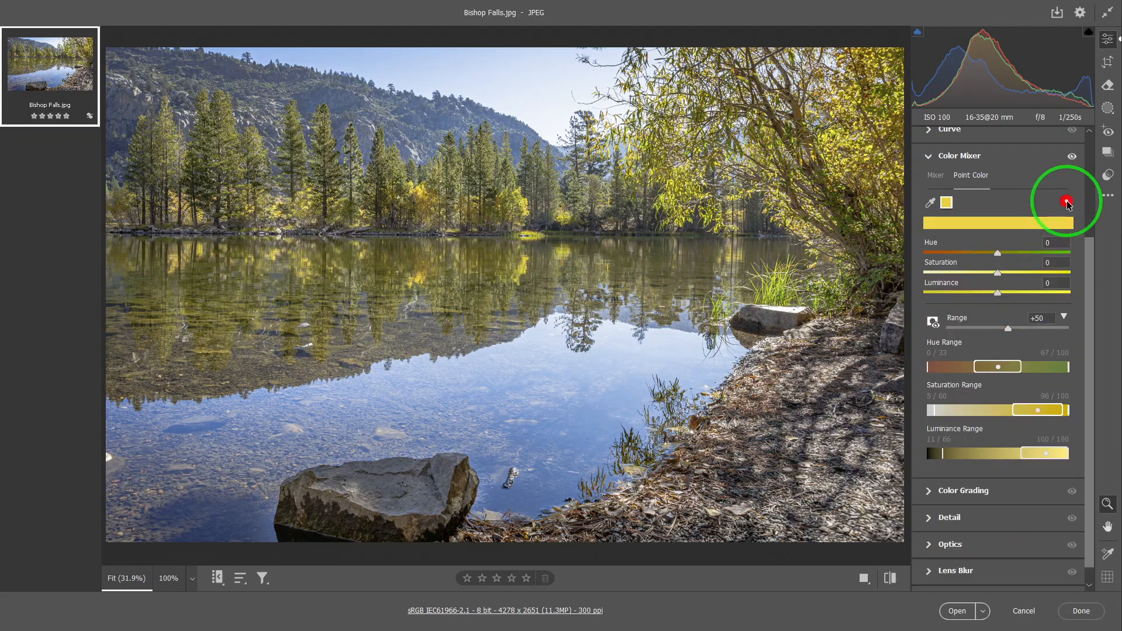
pyautogui.click(1063, 319)
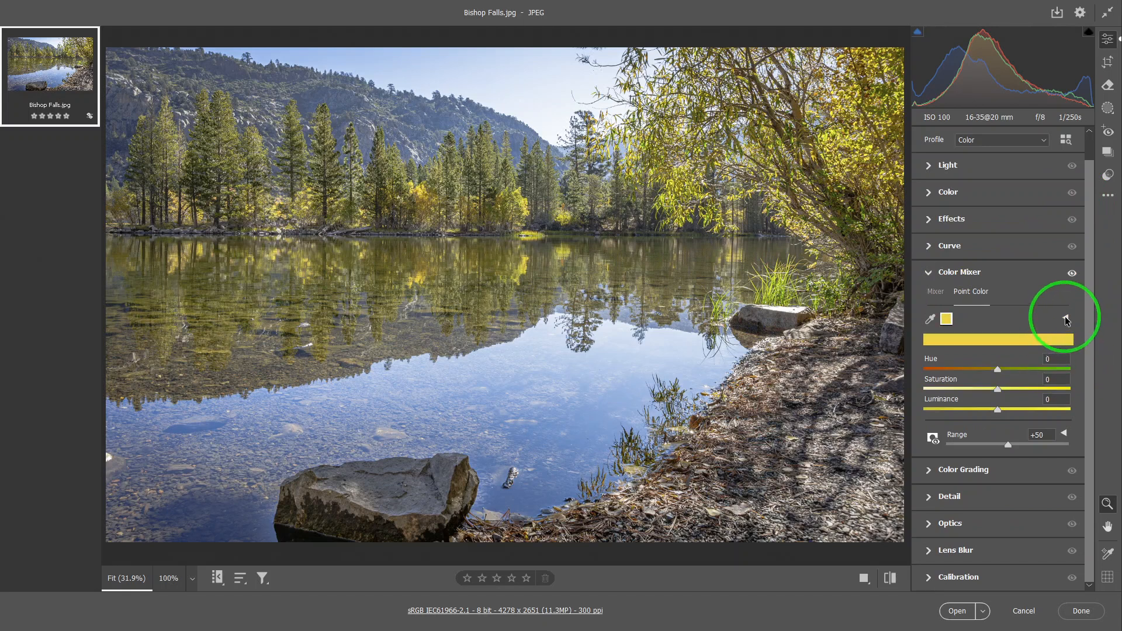
pyautogui.click(1066, 319)
pyautogui.click(1090, 389)
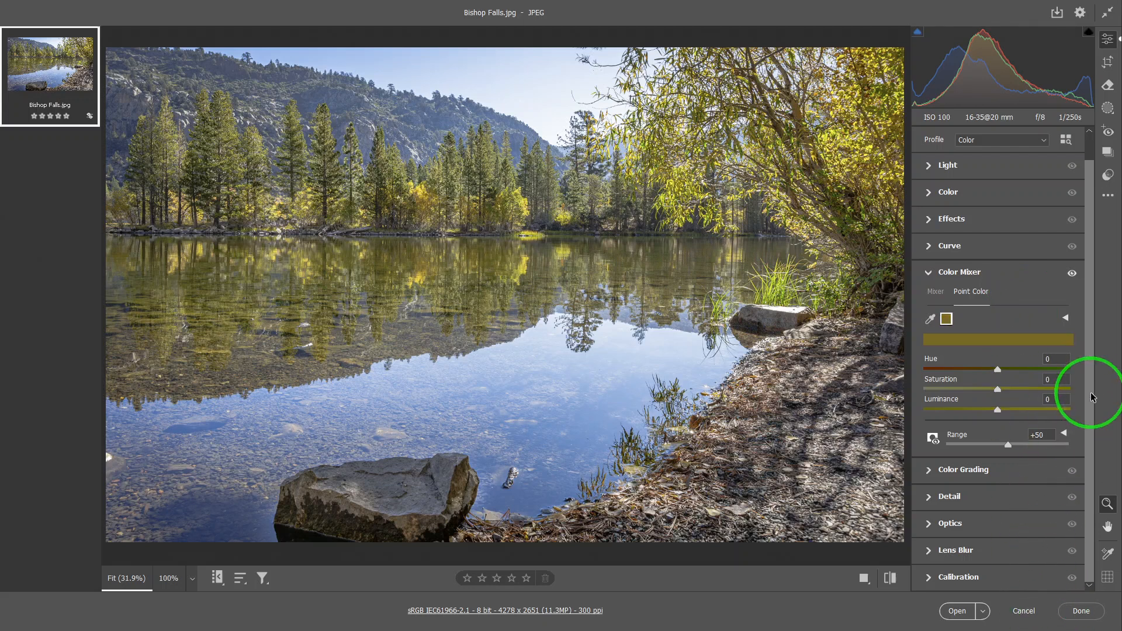
pyautogui.click(1085, 426)
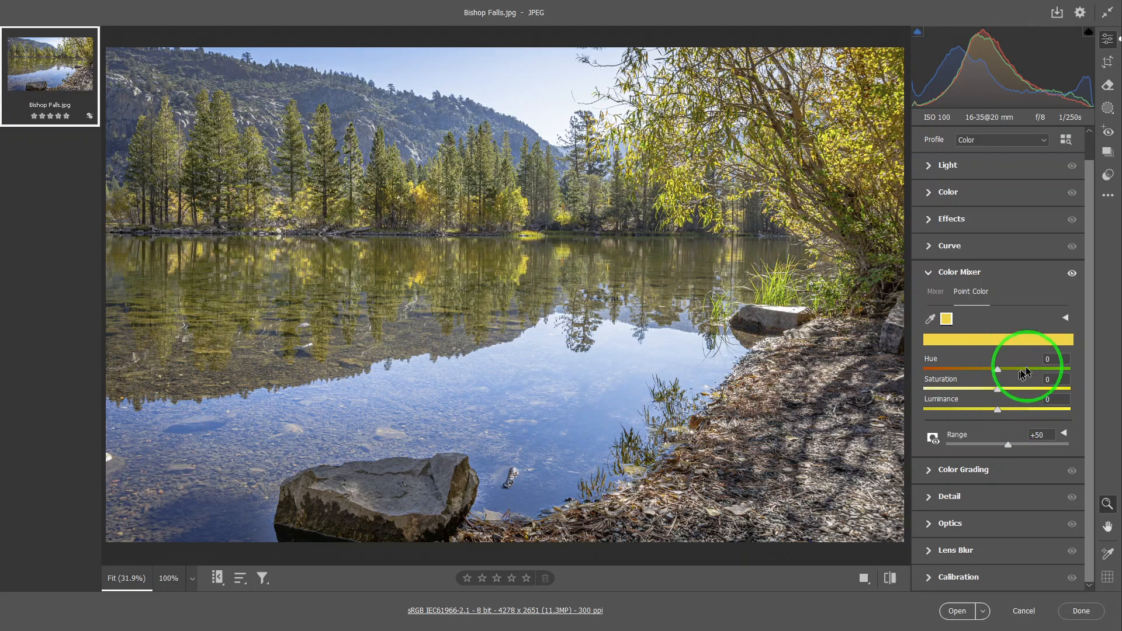
pyautogui.click(1066, 318)
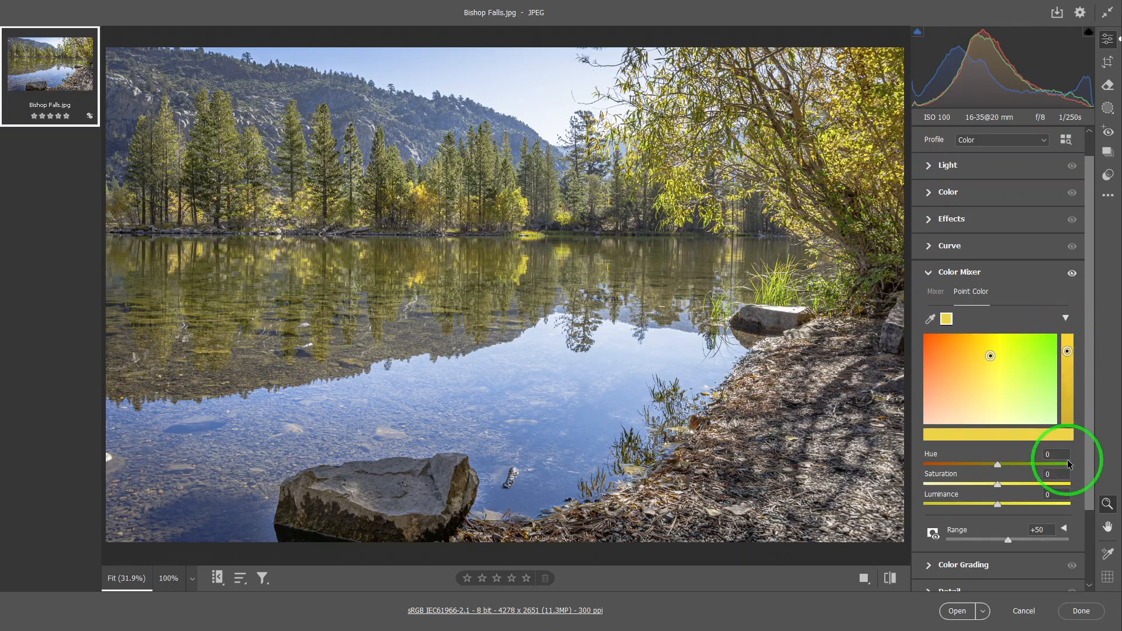
pyautogui.click(1064, 529)
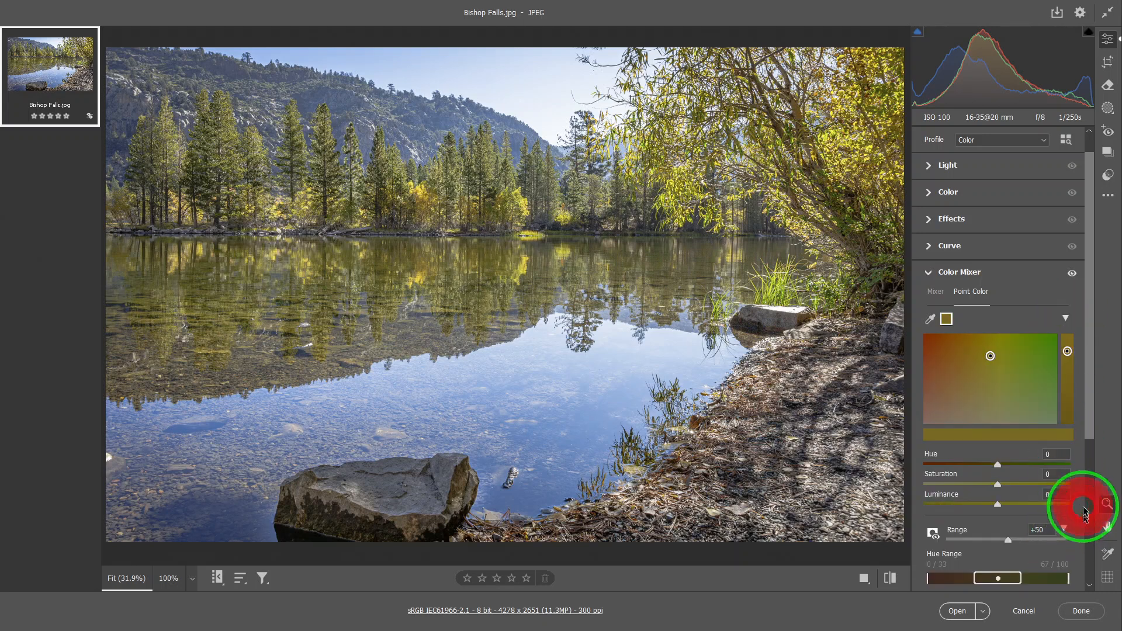
pyautogui.scroll(-4, 1065, 503)
pyautogui.scroll(1, 1070, 482)
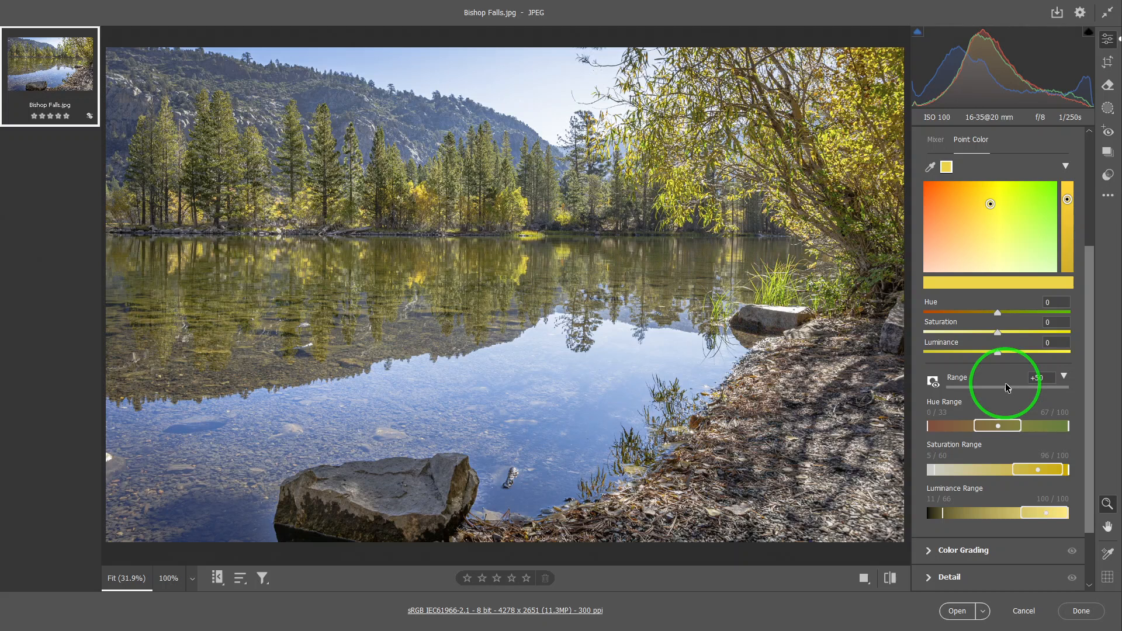
pyautogui.click(932, 171)
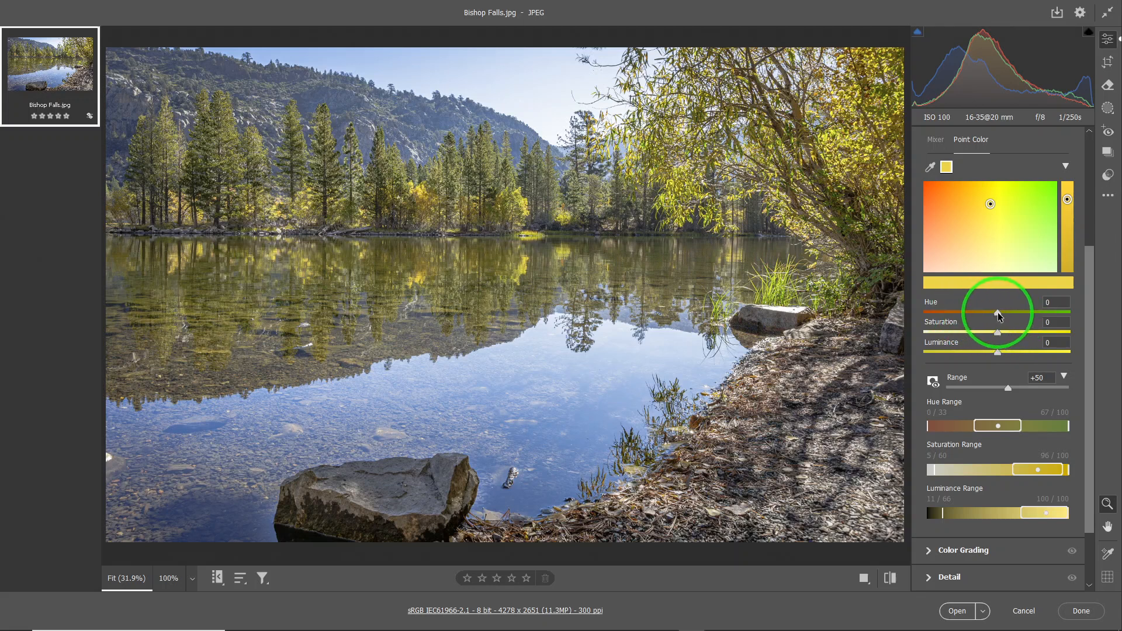
# Try hue shifts of -26, -19 and -30 on the yellow sample, resetting the adjustment after each one
pyautogui.moveTo(998, 315); pyautogui.dragTo(981, 316)
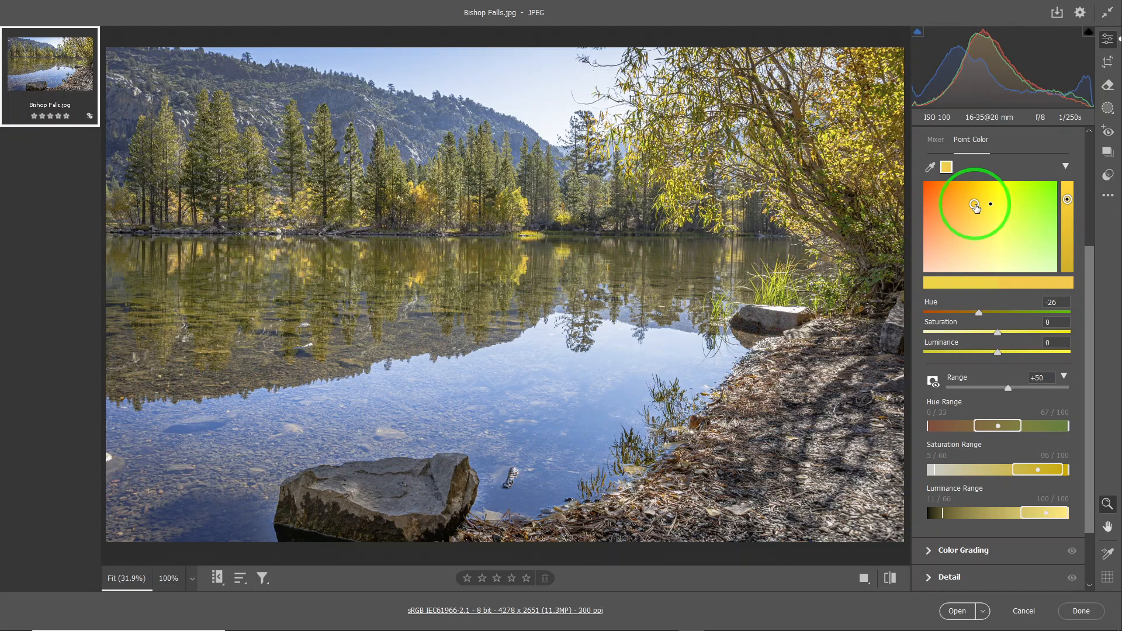
pyautogui.moveTo(975, 205); pyautogui.dragTo(990, 204)
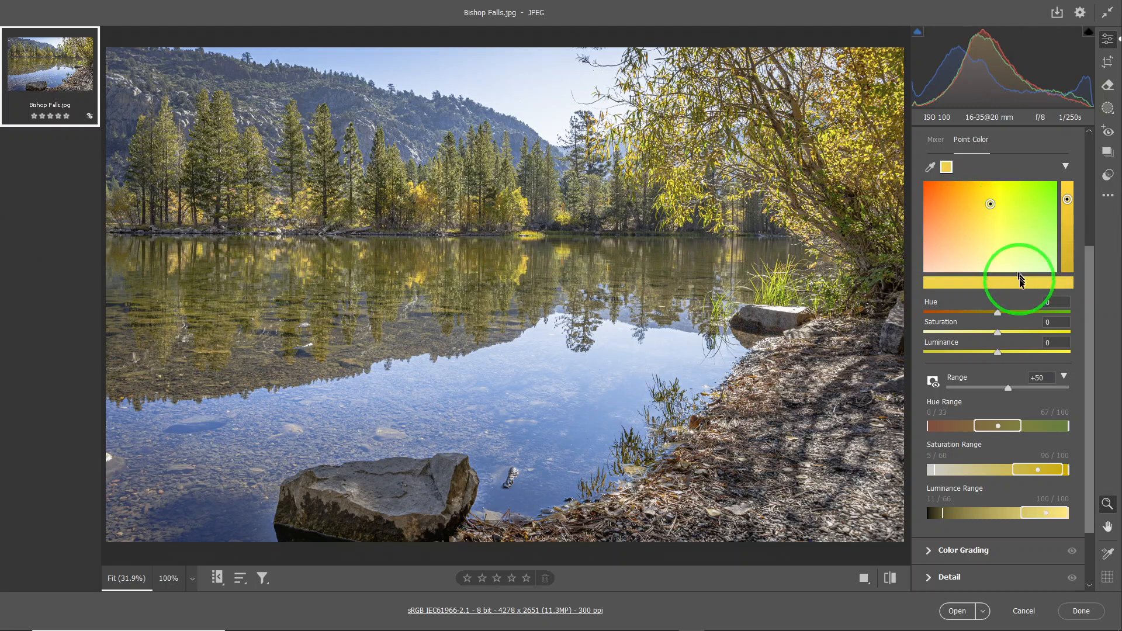
pyautogui.moveTo(984, 311); pyautogui.dragTo(983, 311)
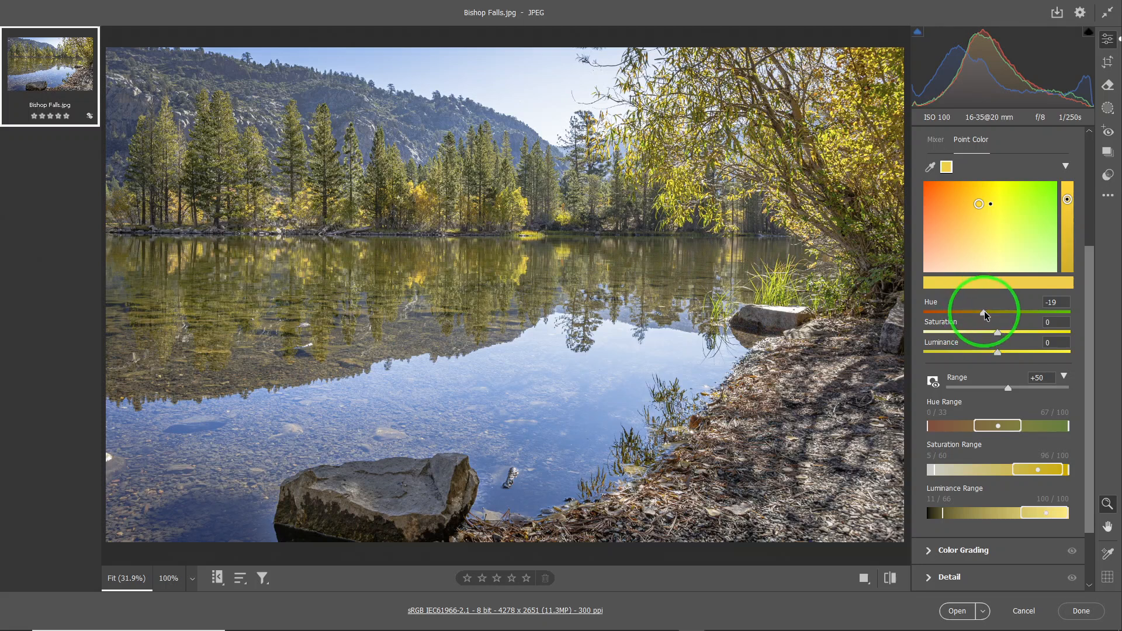
pyautogui.doubleClick(984, 311)
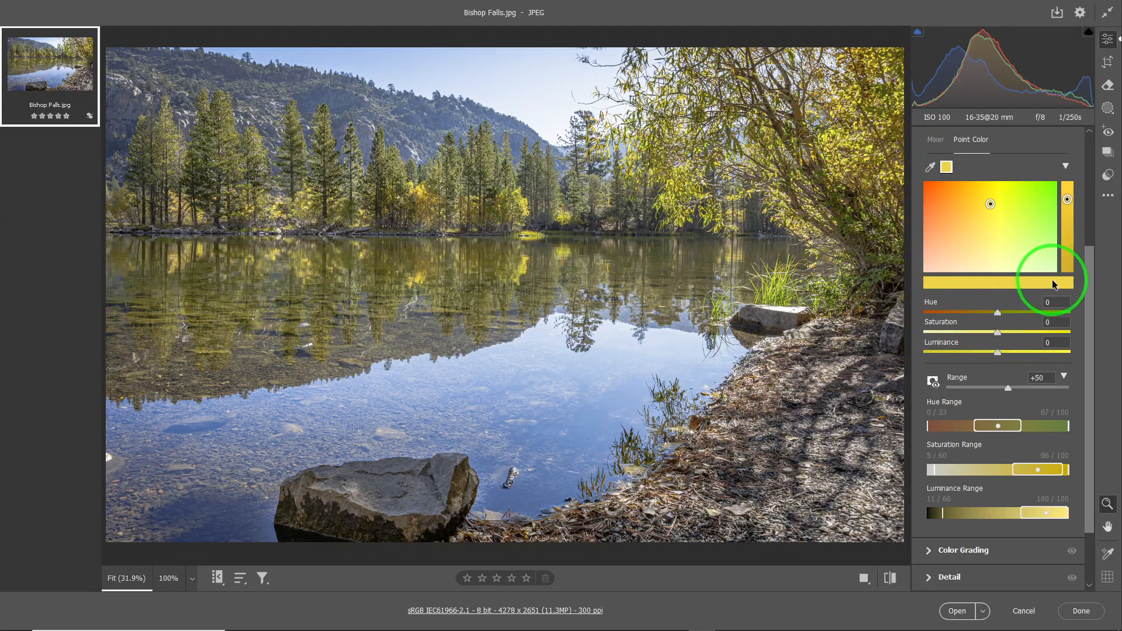
pyautogui.moveTo(991, 205); pyautogui.dragTo(972, 204)
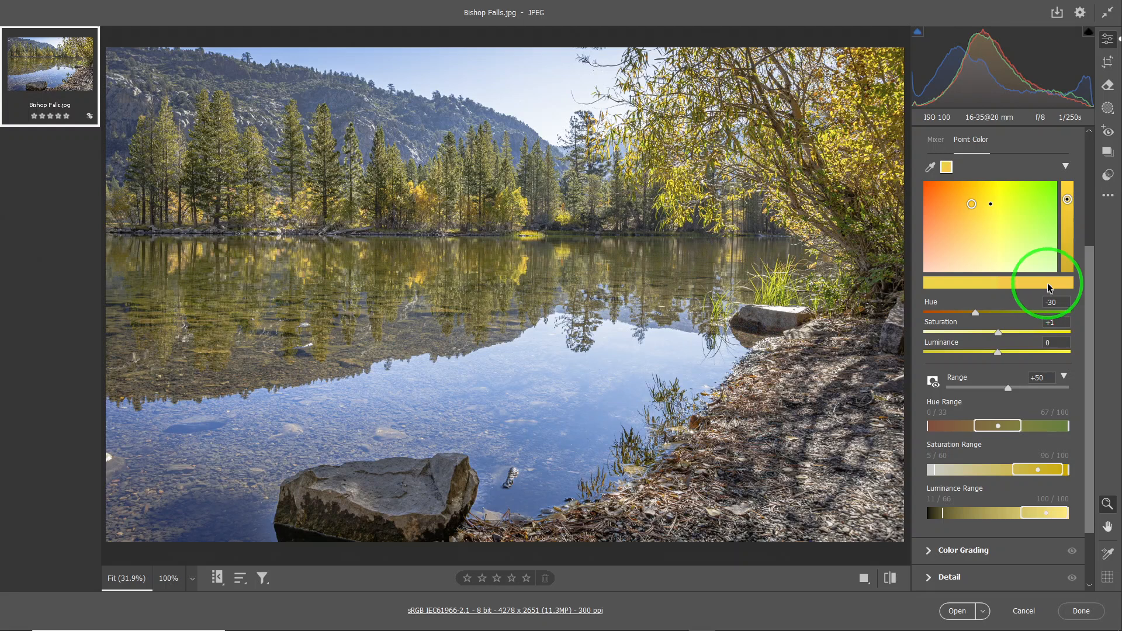
pyautogui.doubleClick(972, 204)
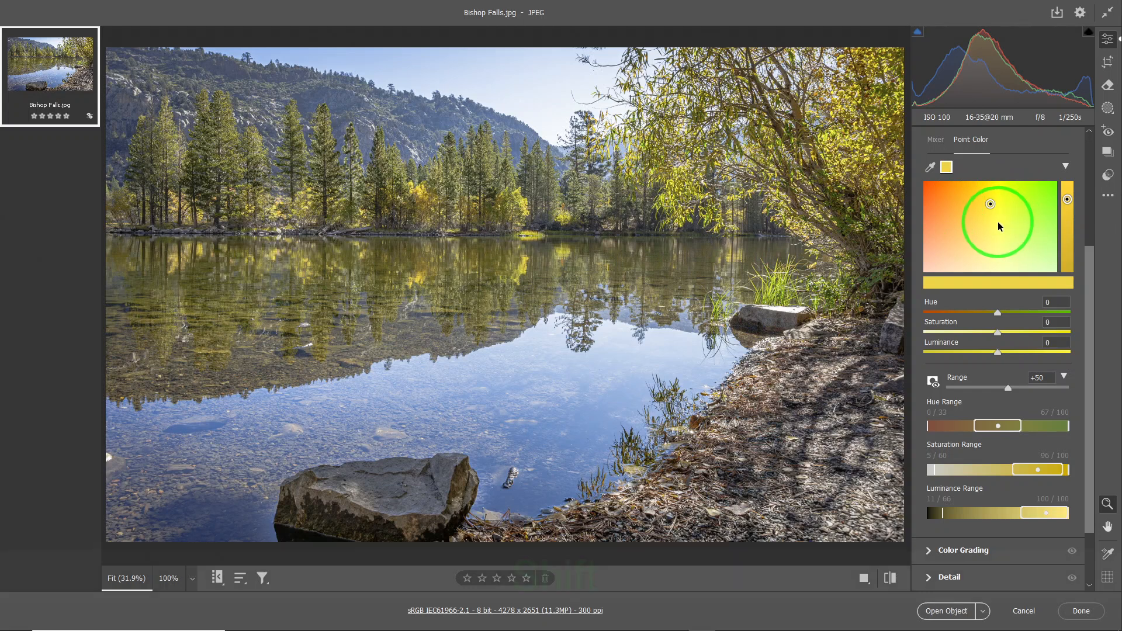
# Raise the yellow sample's saturation to +54 in the color field while keeping its hue locked
pyautogui.press('shift')
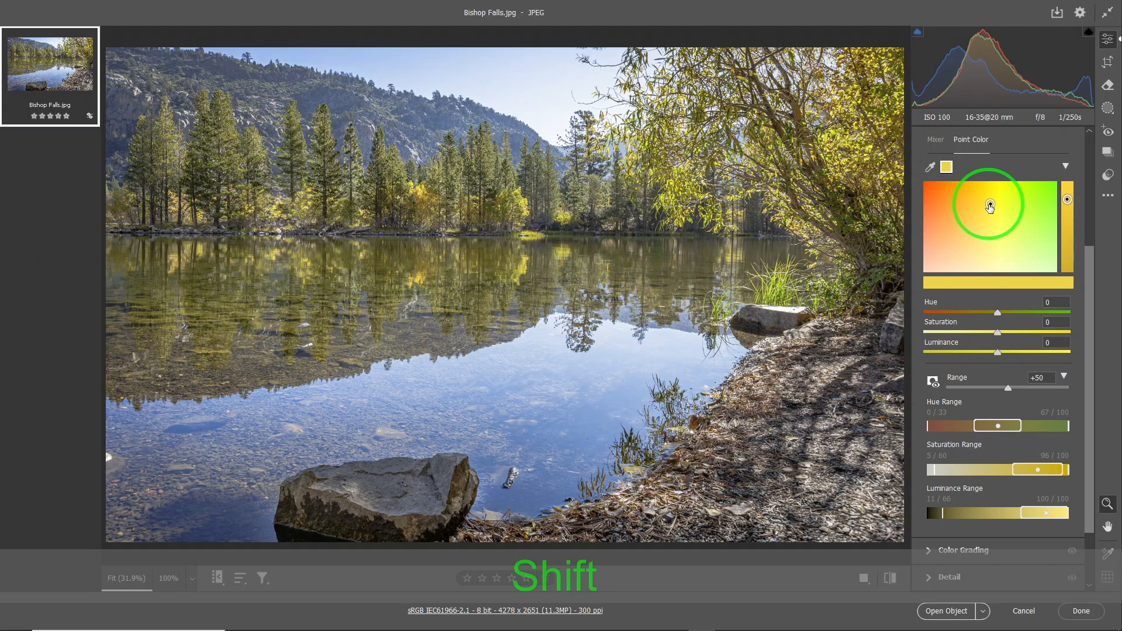
pyautogui.moveTo(990, 206); pyautogui.dragTo(990, 206)
pyautogui.moveTo(989, 206)
pyautogui.mouseDown()
pyautogui.moveTo(992, 245)
pyautogui.moveTo(1002, 200)
pyautogui.moveTo(989, 199)
pyautogui.moveTo(989, 246)
pyautogui.moveTo(995, 199)
pyautogui.mouseUp()
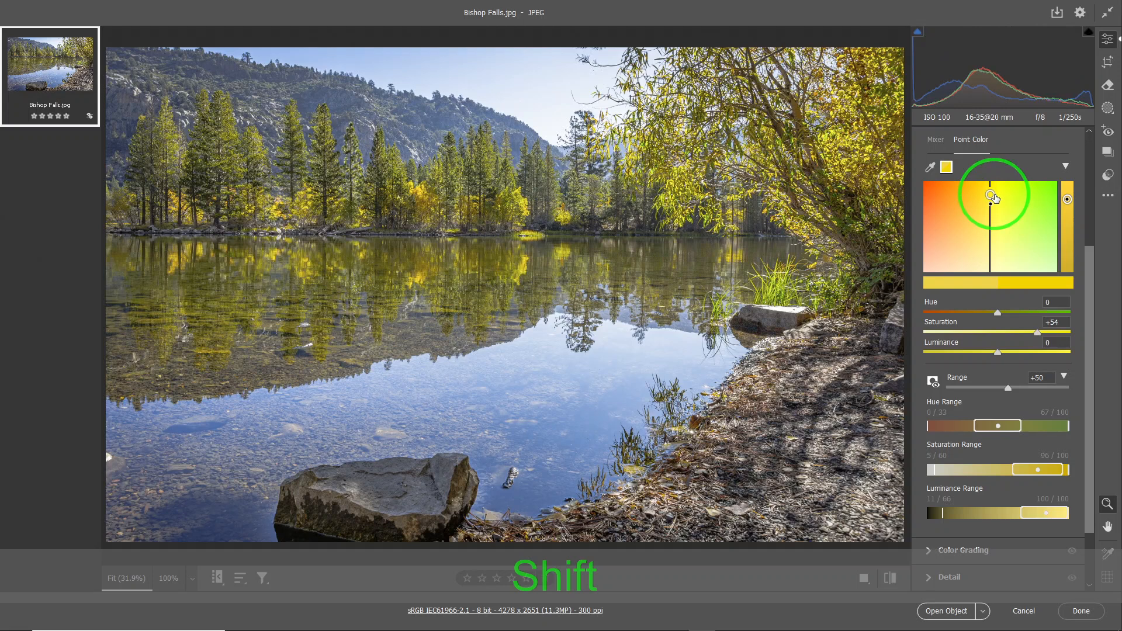
pyautogui.click(994, 194)
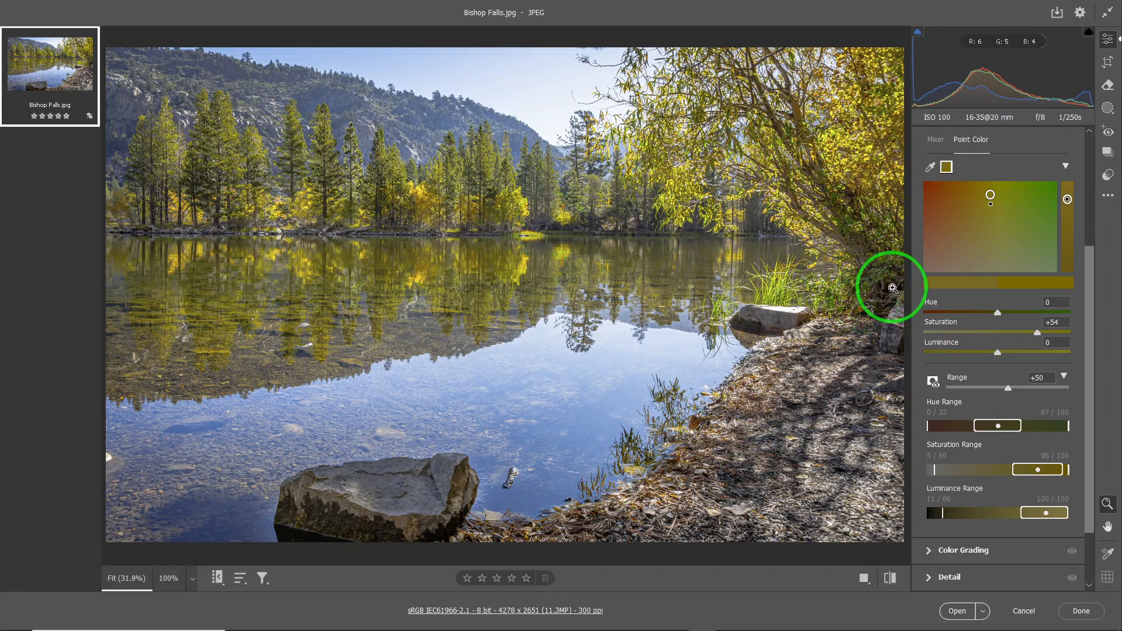
# Shift the yellow sample's hue to -23 with saturation locked, and raise its luminance to +32
pyautogui.keyDown('ctrl'); pyautogui.click(992, 196); pyautogui.keyUp('ctrl')
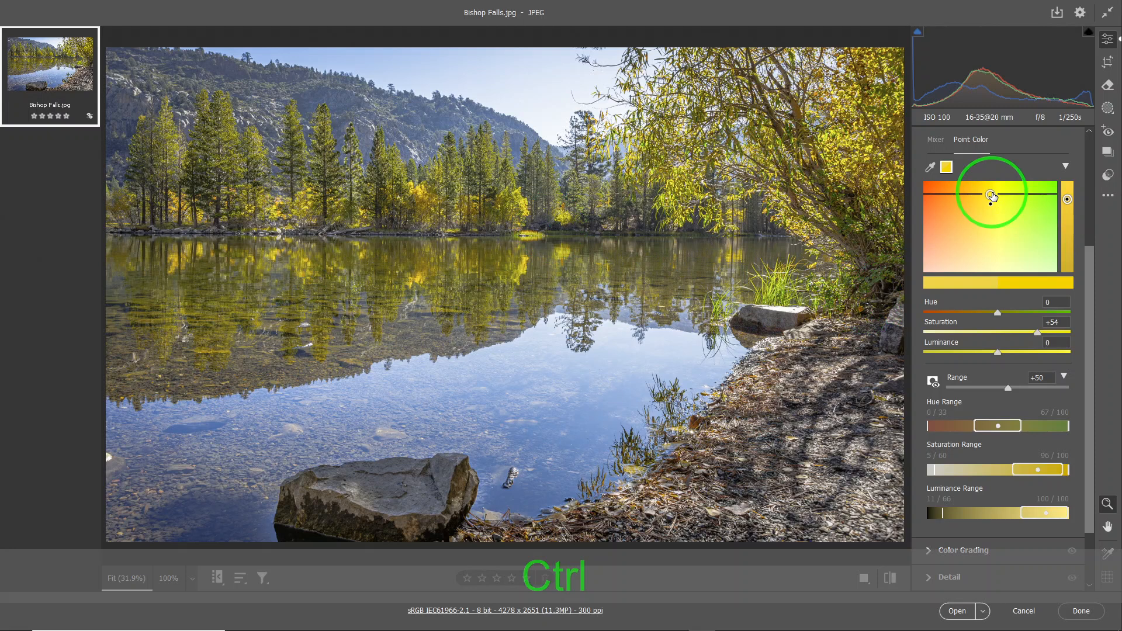
pyautogui.moveTo(992, 196); pyautogui.dragTo(978, 202)
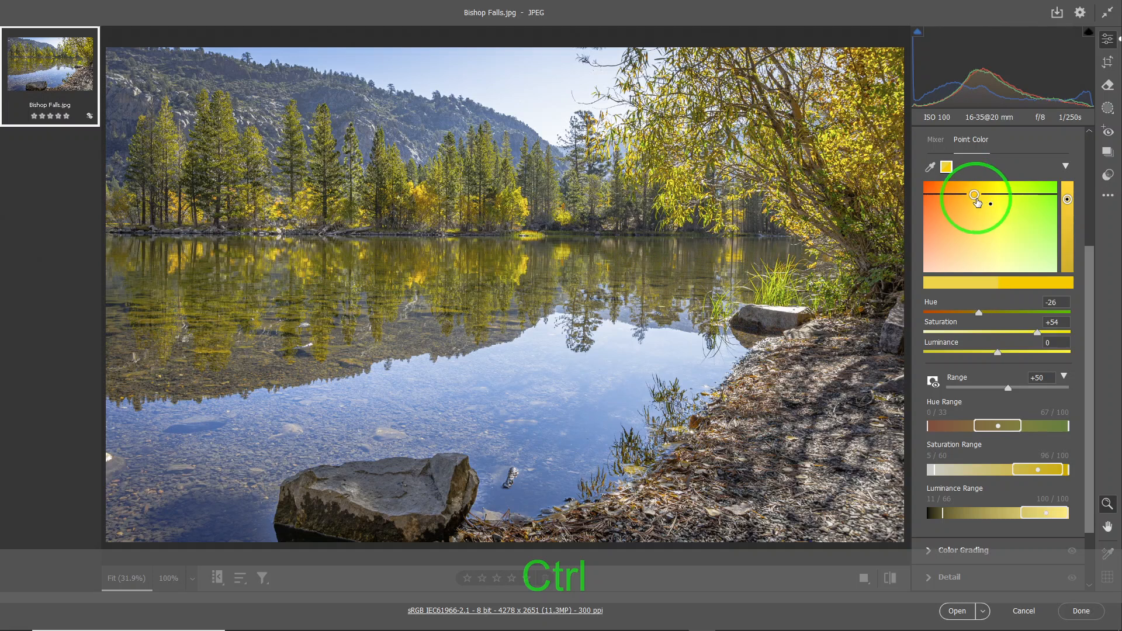
pyautogui.moveTo(978, 202); pyautogui.dragTo(980, 203)
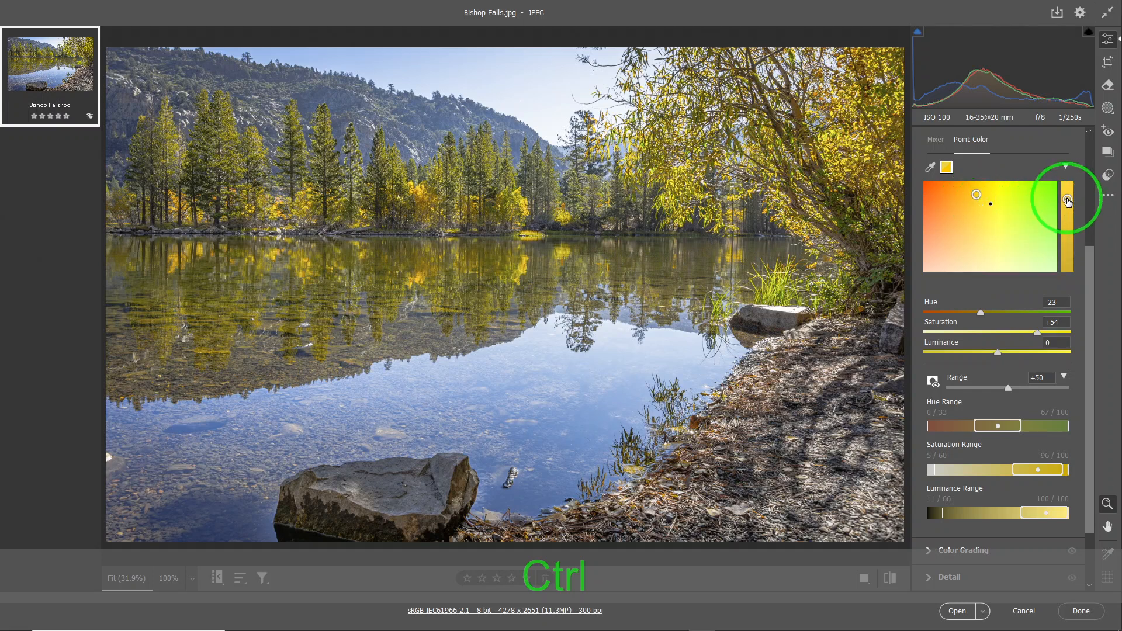
pyautogui.moveTo(1068, 201); pyautogui.dragTo(1068, 198)
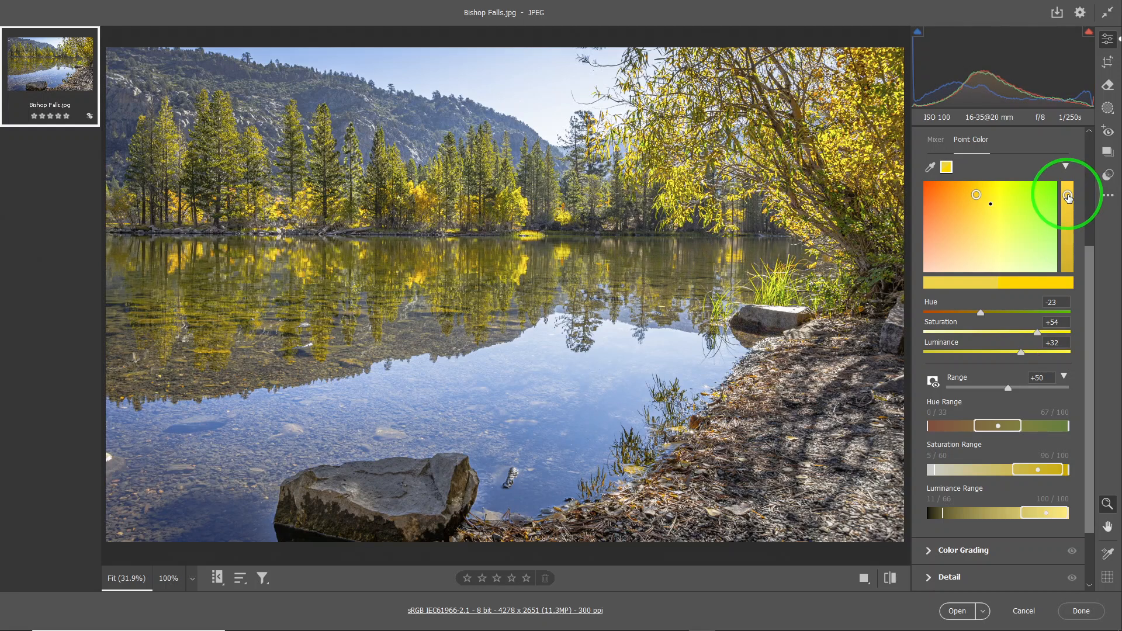
pyautogui.click(1112, 361)
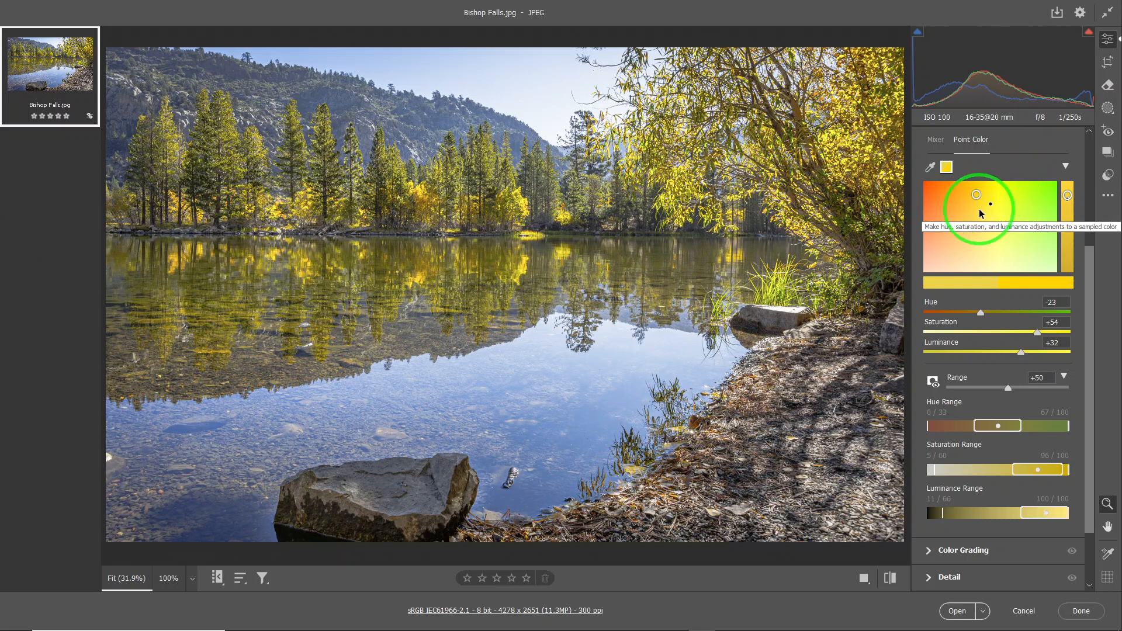
# Fine-tune the yellow sample in the color field to hue -19 and saturation +53
pyautogui.press('alt')
pyautogui.moveTo(978, 199)
pyautogui.mouseDown()
pyautogui.moveTo(972, 221)
pyautogui.moveTo(987, 203)
pyautogui.mouseUp()
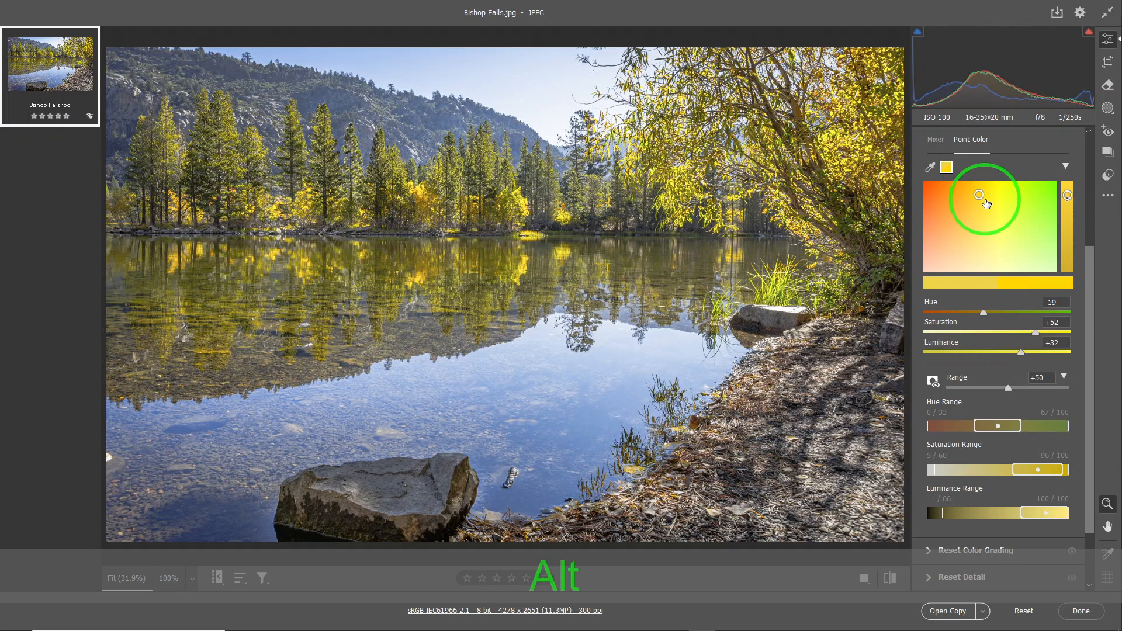
pyautogui.moveTo(987, 204); pyautogui.dragTo(987, 202)
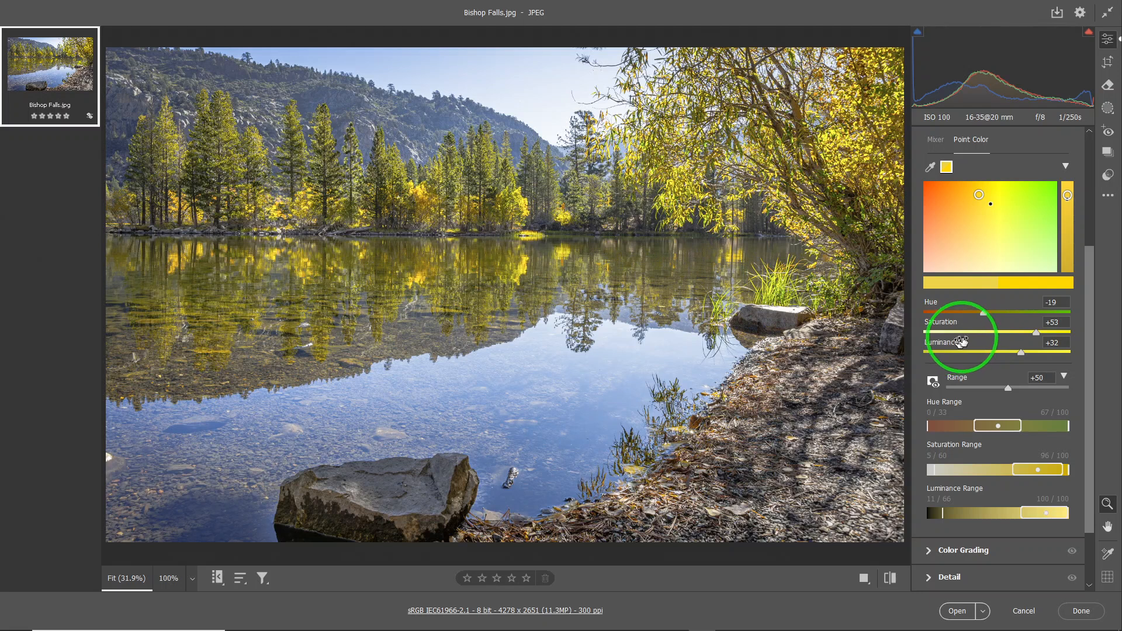
# Preview the affected colors against grayscale while adjusting the yellow sample's luminance to +31
pyautogui.press('alt')
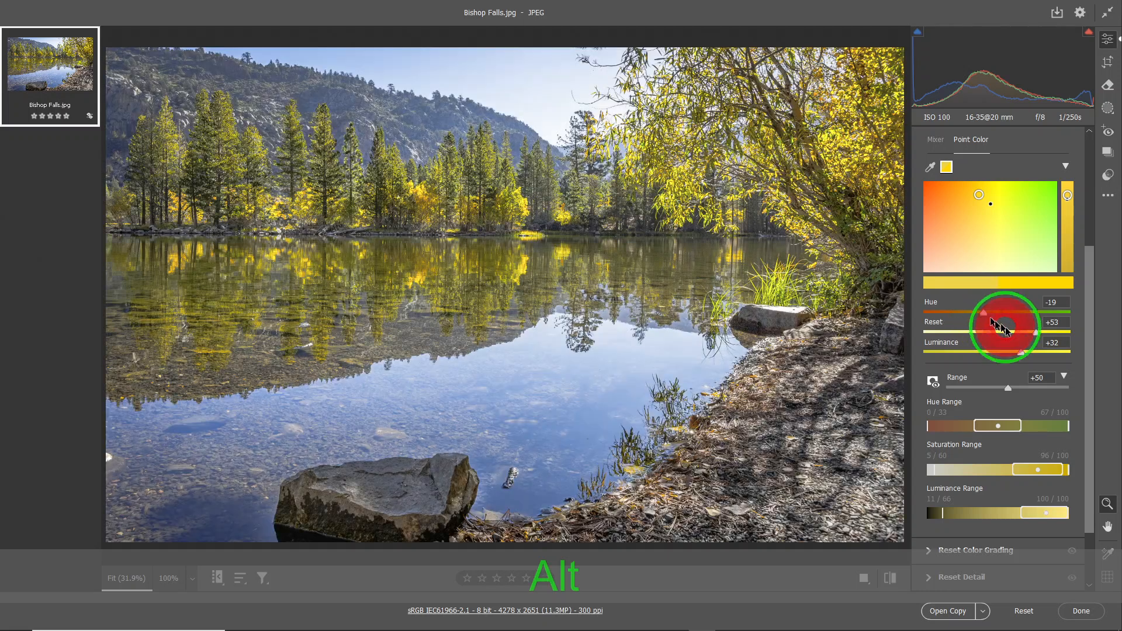
pyautogui.keyDown('alt'); pyautogui.click(1036, 331); pyautogui.keyUp('alt')
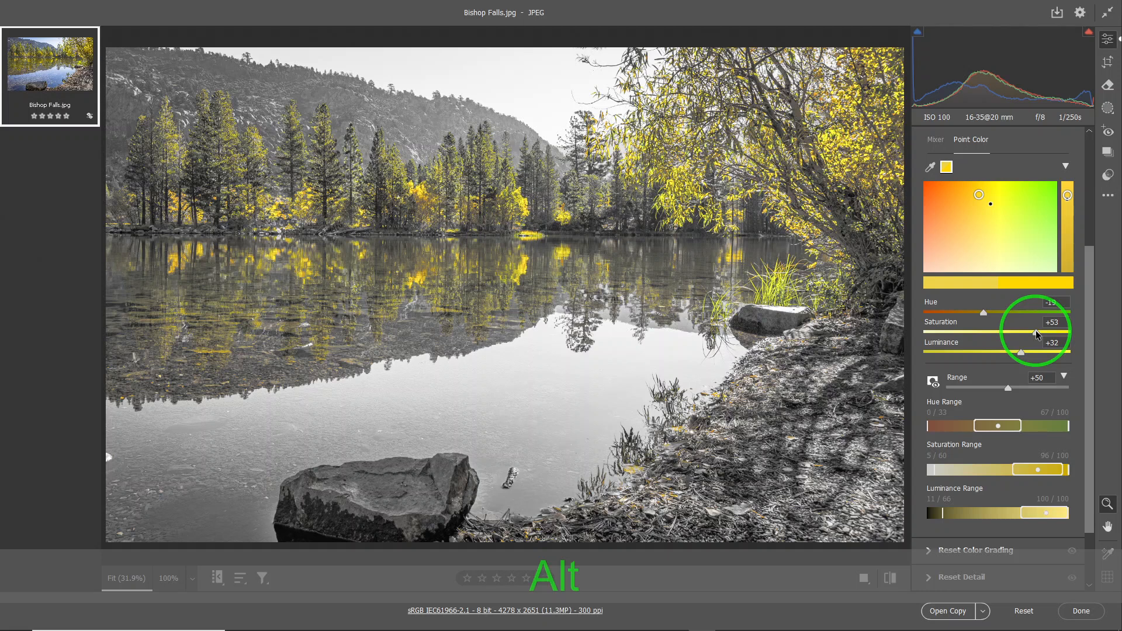
pyautogui.moveTo(1021, 352); pyautogui.dragTo(1019, 353)
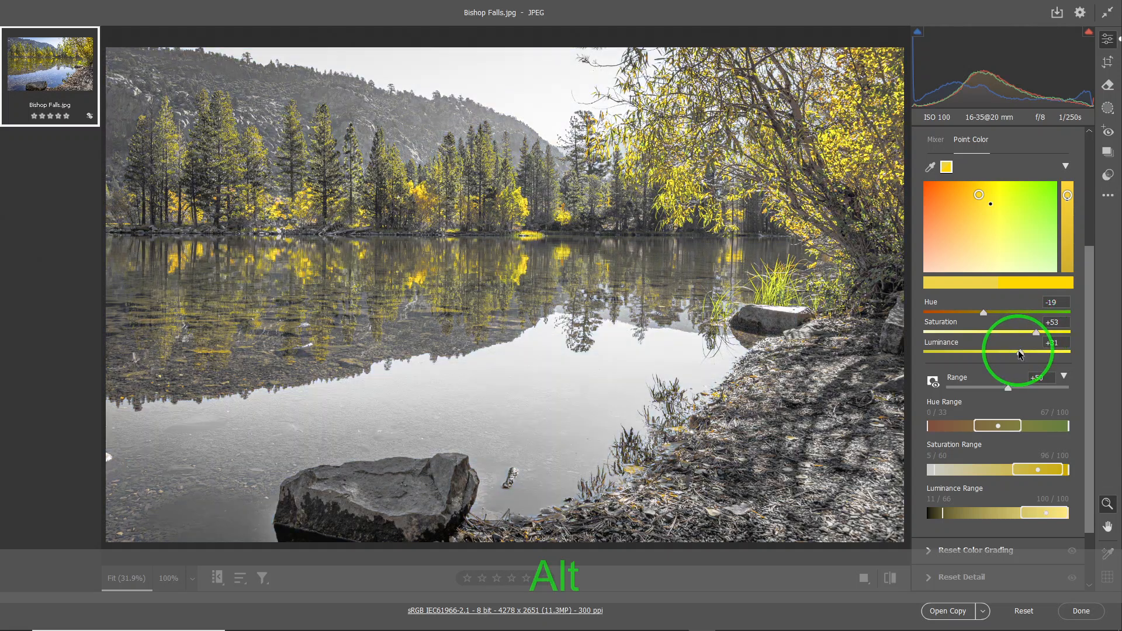
pyautogui.moveTo(1018, 352); pyautogui.dragTo(1018, 352)
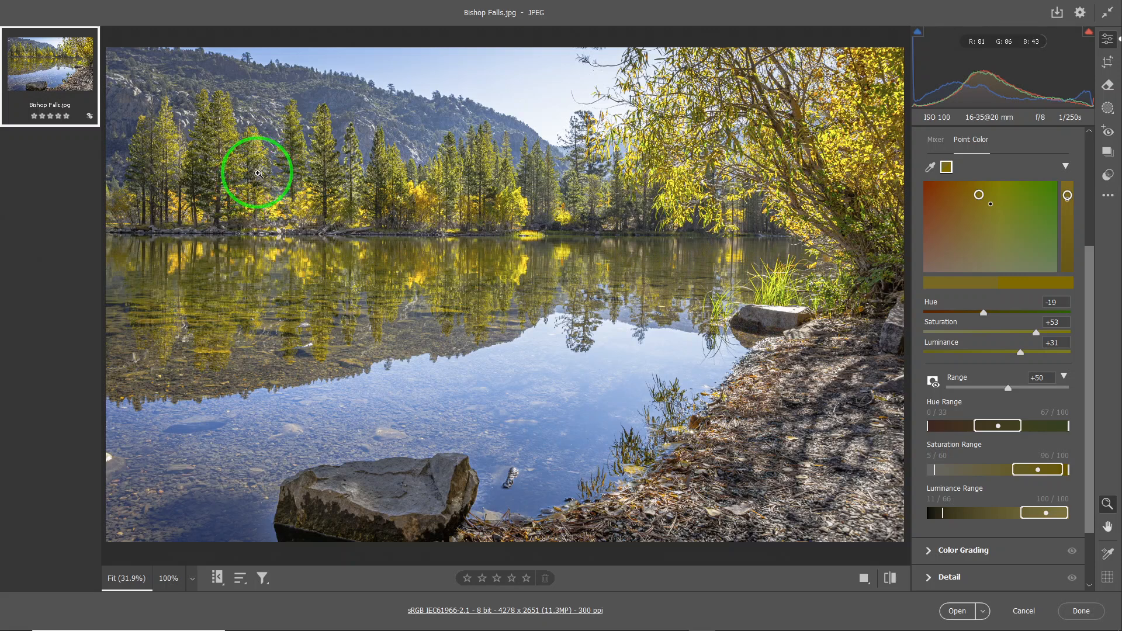
# Zoom to 100% on the far-shore pines and turn on the range overlay for the yellow sample
pyautogui.click(258, 172)
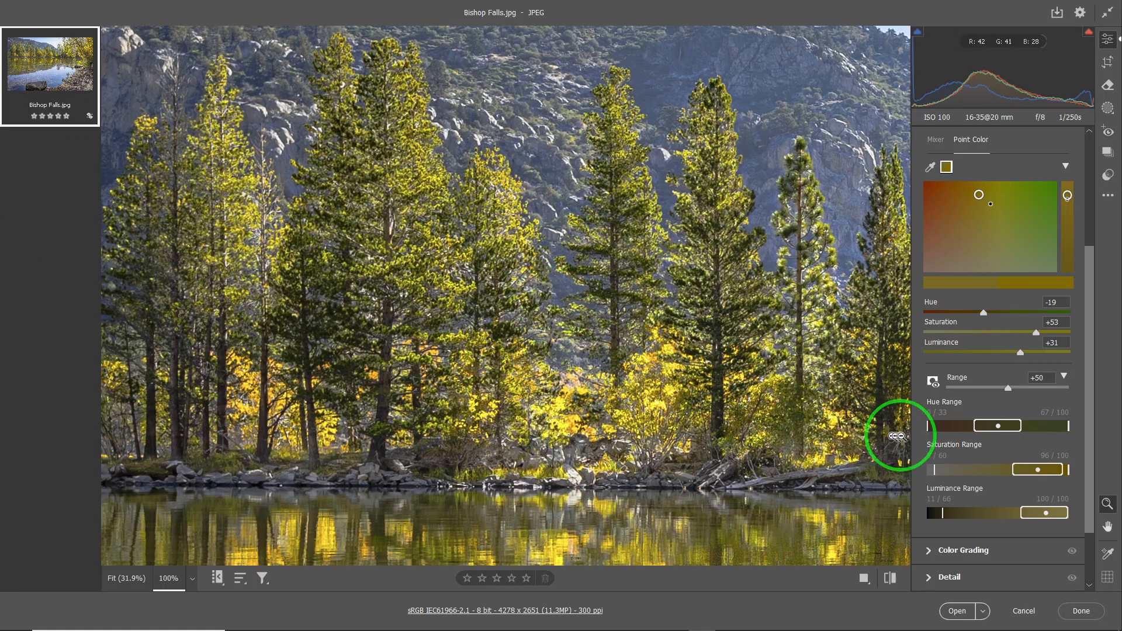
pyautogui.click(934, 384)
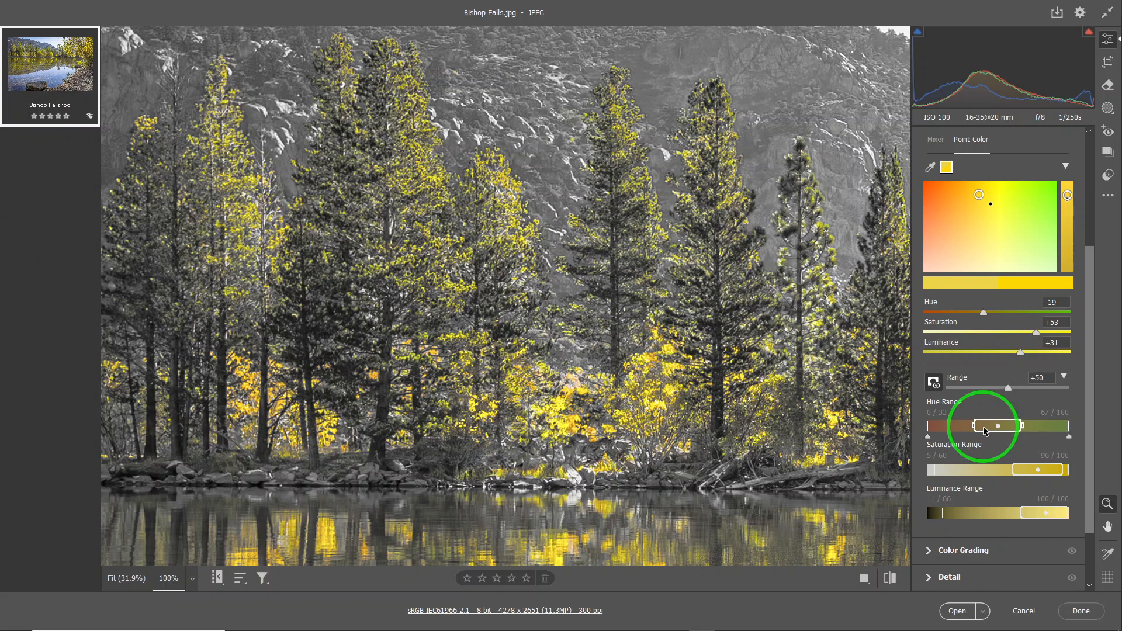
# Narrow the yellow sample's core ranges to 44–56 for hue, 72–85 for saturation, and 76–89 for luminance
pyautogui.moveTo(973, 426); pyautogui.dragTo(1008, 427)
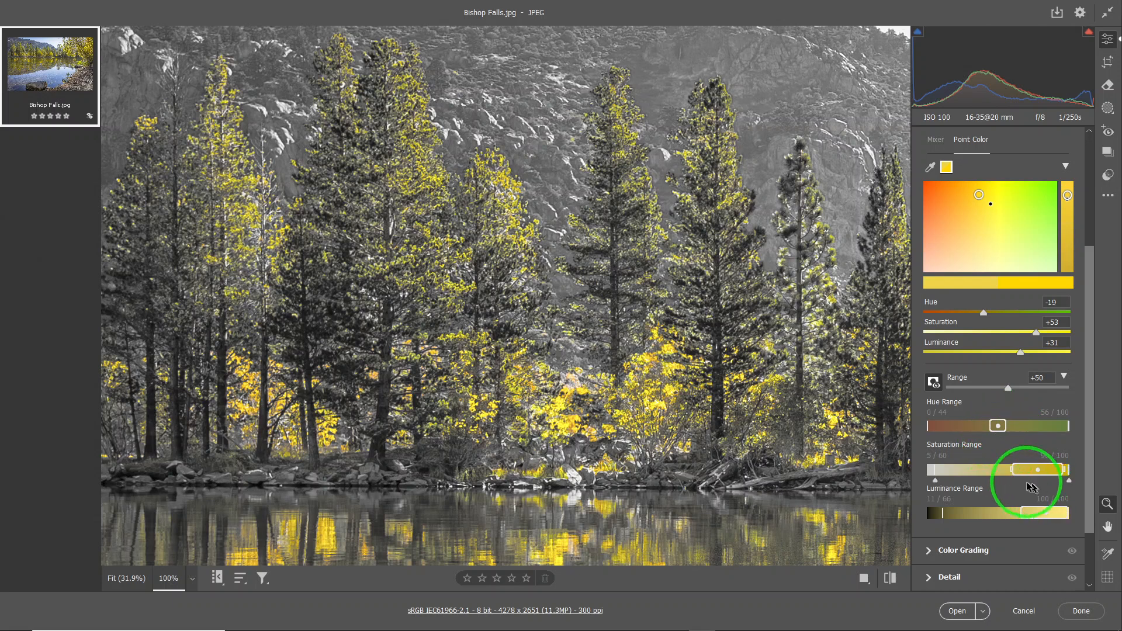
pyautogui.moveTo(1016, 471); pyautogui.dragTo(1047, 471)
pyautogui.moveTo(1029, 518); pyautogui.dragTo(1056, 514)
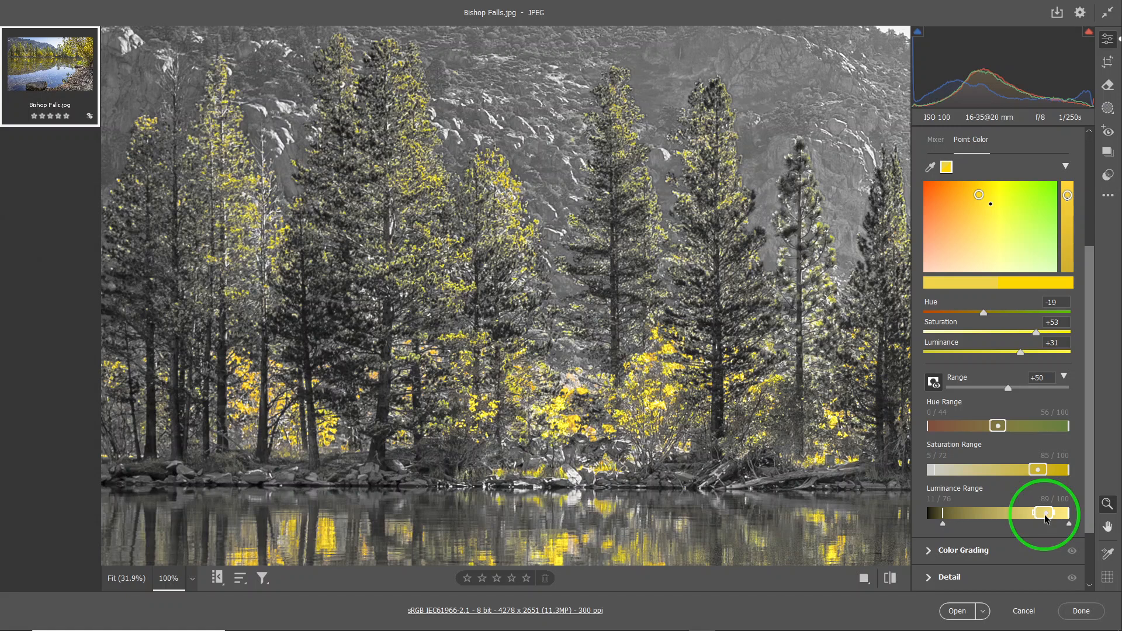
# Tighten the yellow sample's hue range to a 46–54 core with falloff limits at 41 and 60
pyautogui.moveTo(930, 433)
pyautogui.moveTo(930, 437); pyautogui.dragTo(974, 441)
pyautogui.moveTo(1067, 428); pyautogui.dragTo(1041, 441)
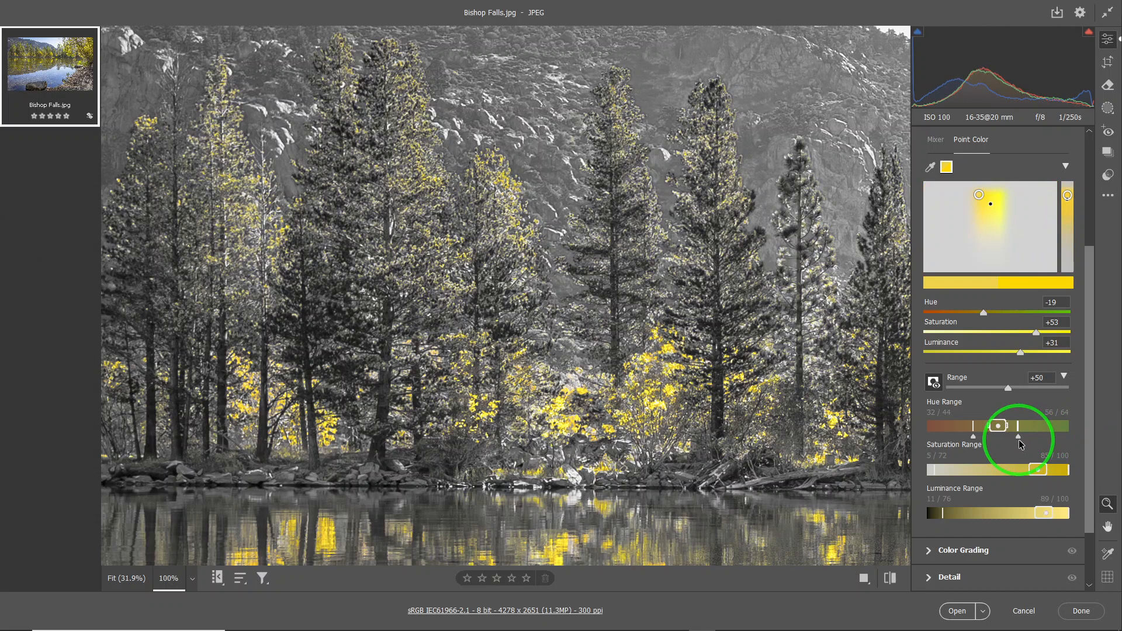
pyautogui.click(994, 454)
pyautogui.moveTo(975, 432)
pyautogui.mouseDown()
pyautogui.moveTo(982, 443)
pyautogui.moveTo(989, 426)
pyautogui.moveTo(1007, 427)
pyautogui.moveTo(1017, 440)
pyautogui.moveTo(987, 441)
pyautogui.mouseUp()
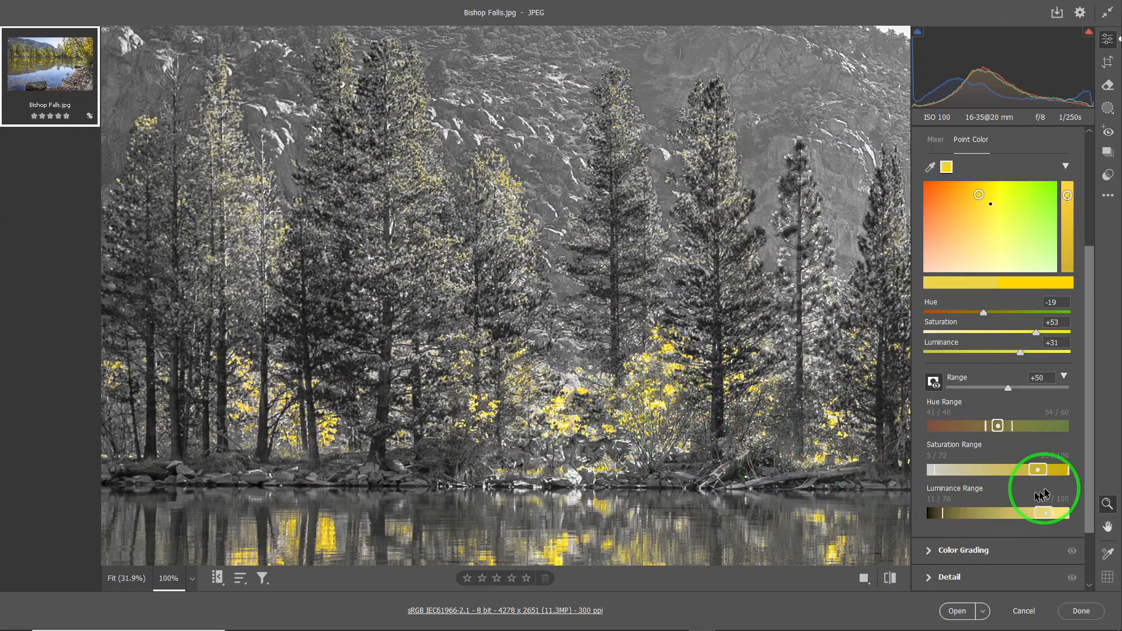
# Tighten the saturation falloff limits to 58 and 92, and set the lower luminance falloff limit to 47
pyautogui.moveTo(937, 481); pyautogui.dragTo(1058, 480)
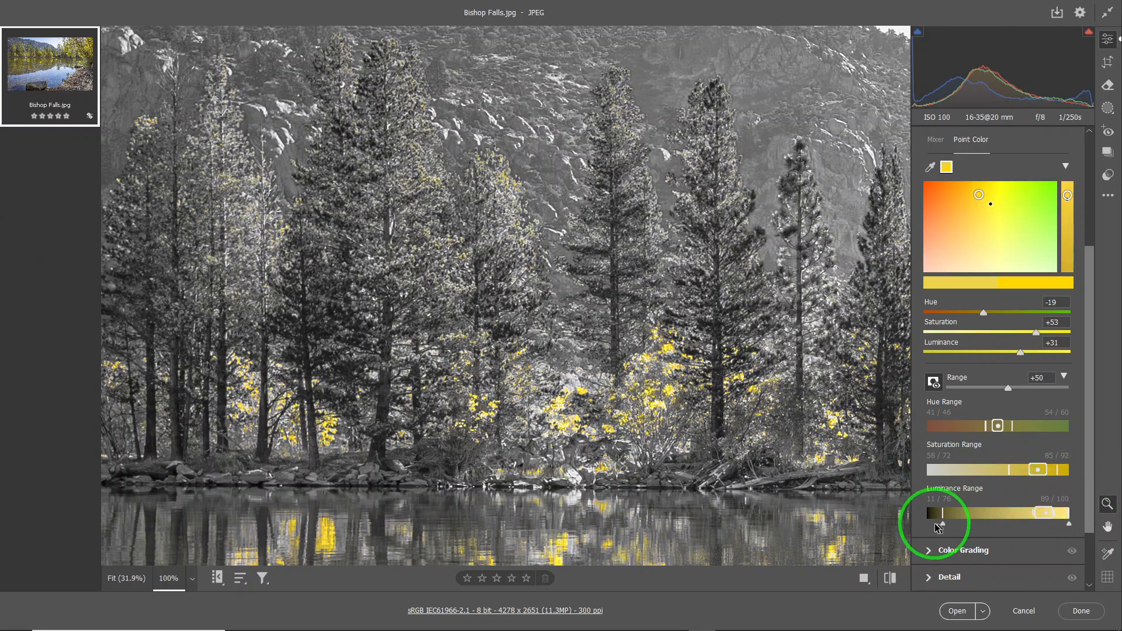
pyautogui.moveTo(942, 517); pyautogui.dragTo(1021, 519)
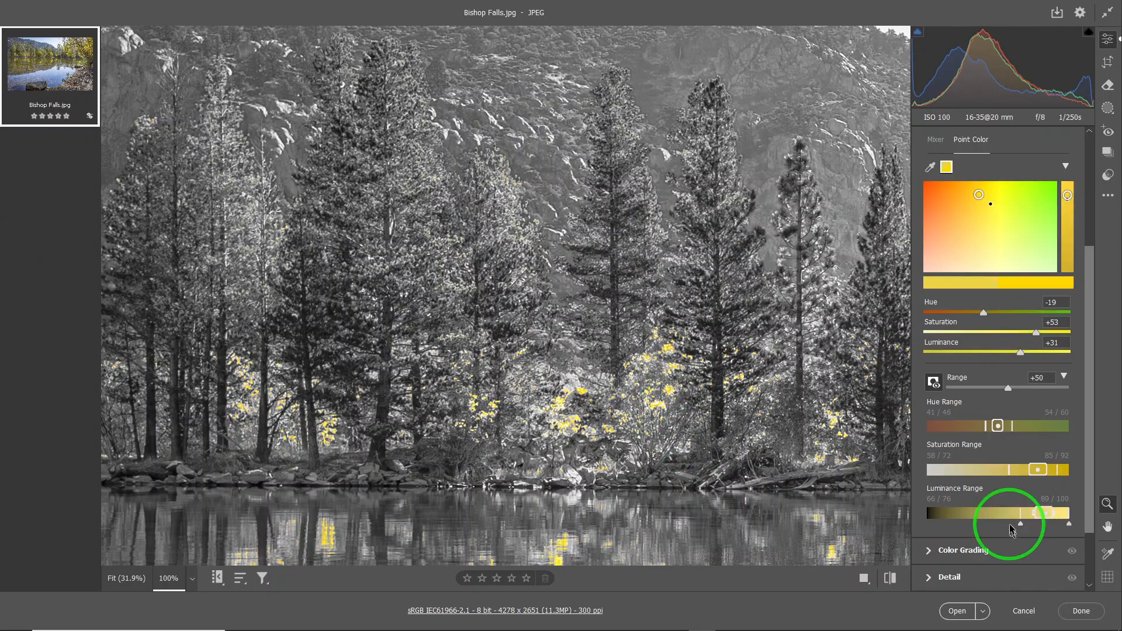
pyautogui.moveTo(1021, 522); pyautogui.dragTo(994, 520)
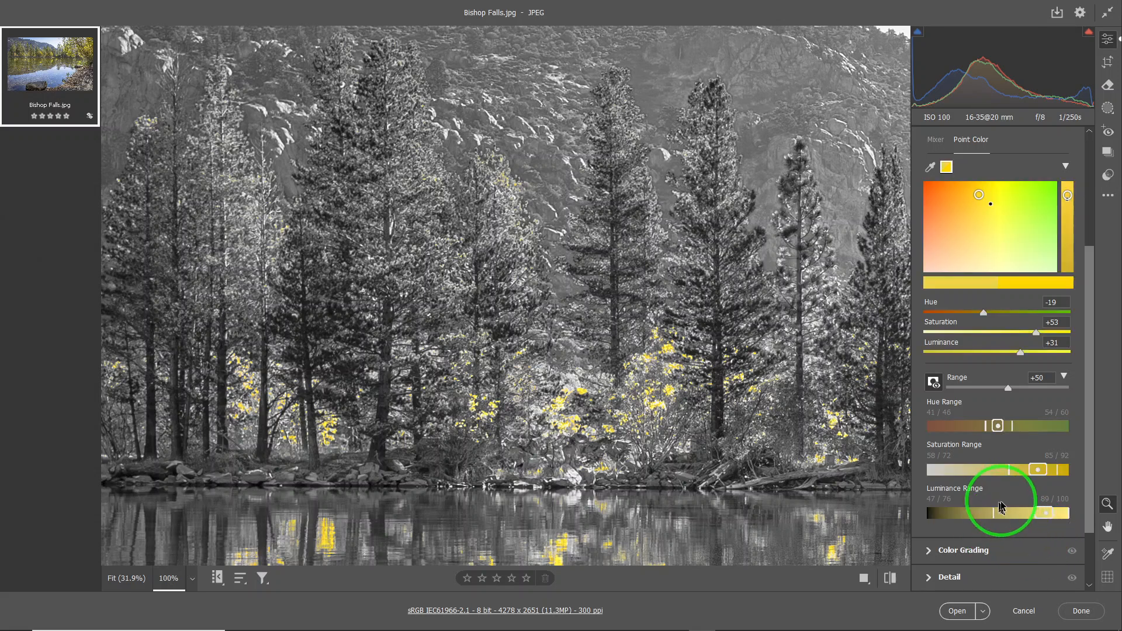
# Widen the yellow sample's saturation core to 67–87, with the upper falloff limit at 96
pyautogui.moveTo(1059, 483); pyautogui.dragTo(1048, 468)
pyautogui.click(1047, 479)
pyautogui.click(1027, 471)
pyautogui.moveTo(1031, 474); pyautogui.dragTo(1028, 471)
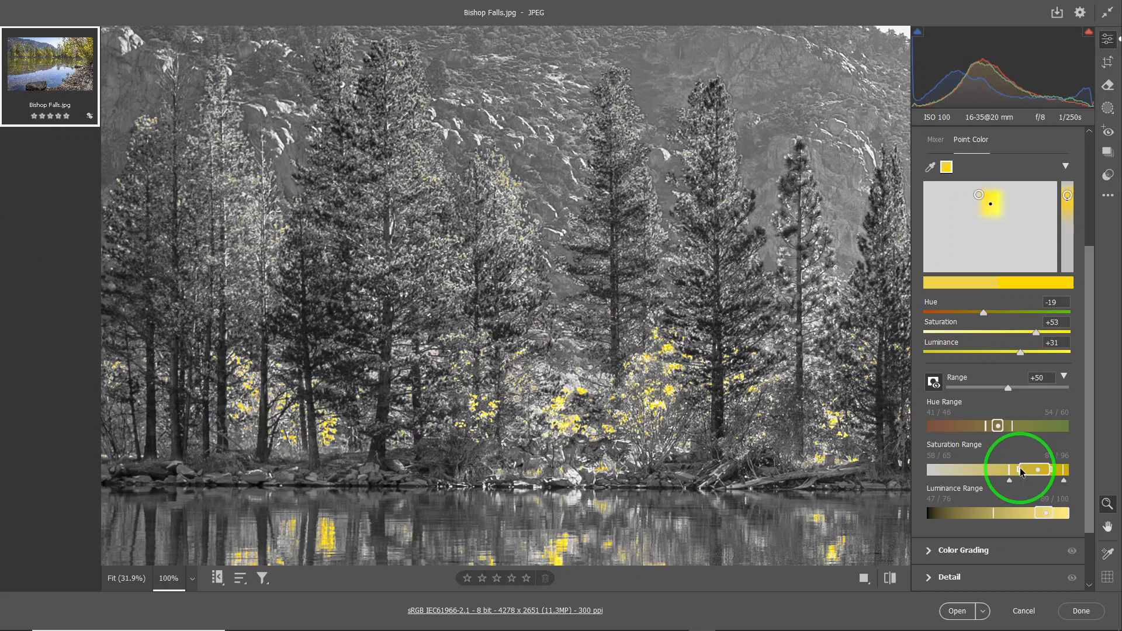
pyautogui.moveTo(1022, 469); pyautogui.dragTo(1023, 469)
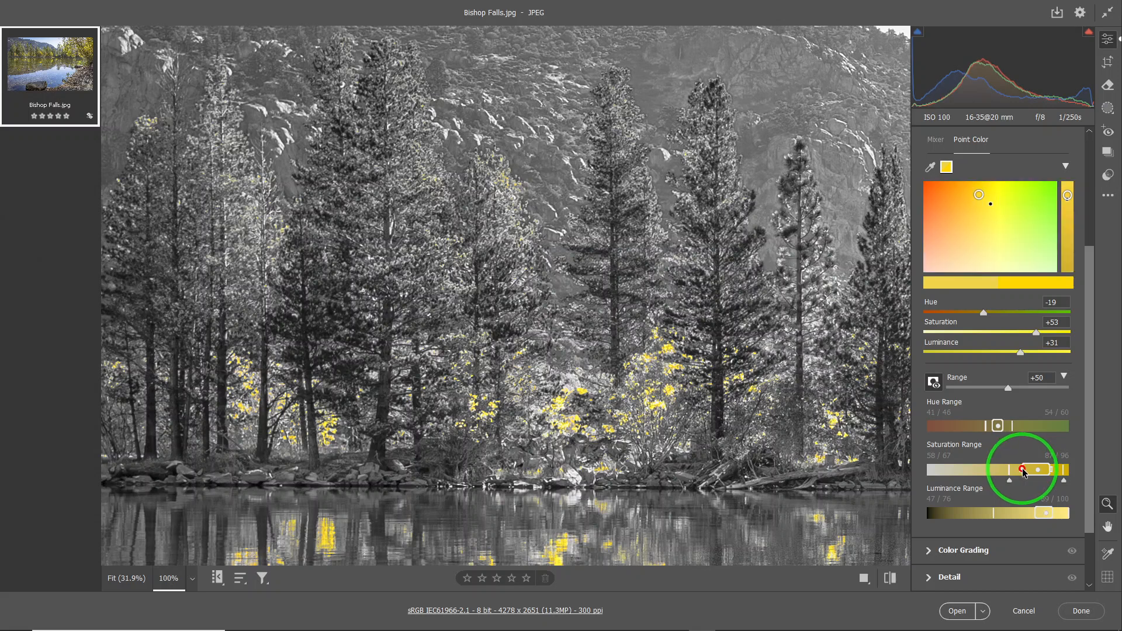
# Set the hue core to 41–56, with falloff limits at 41 and 65
pyautogui.moveTo(1003, 426); pyautogui.dragTo(989, 432)
pyautogui.click(999, 433)
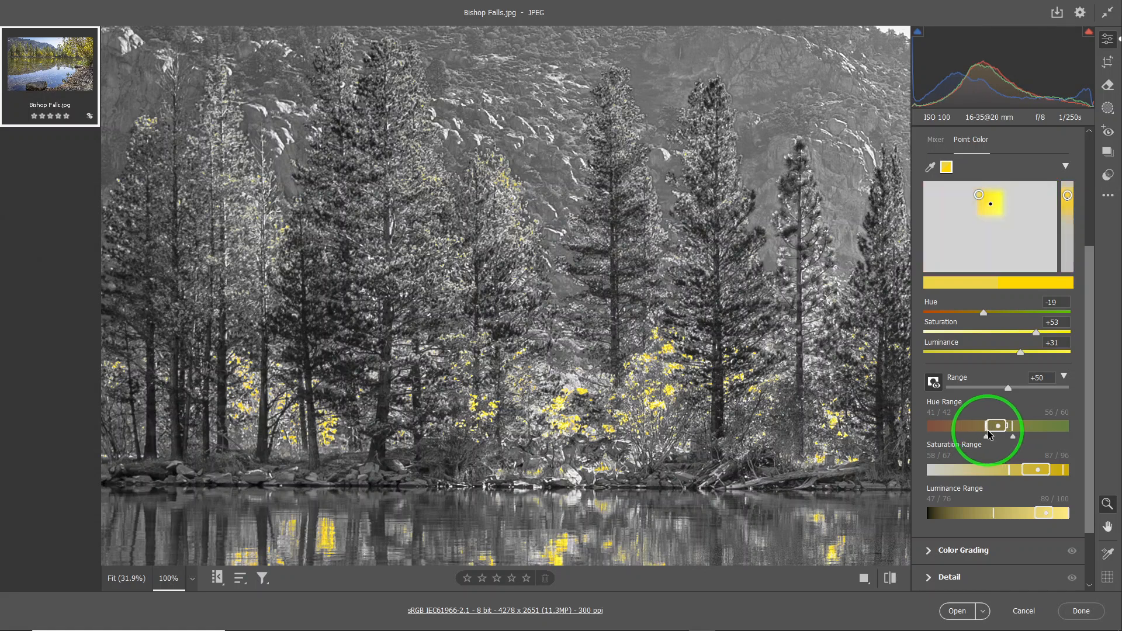
pyautogui.moveTo(988, 432); pyautogui.dragTo(988, 432)
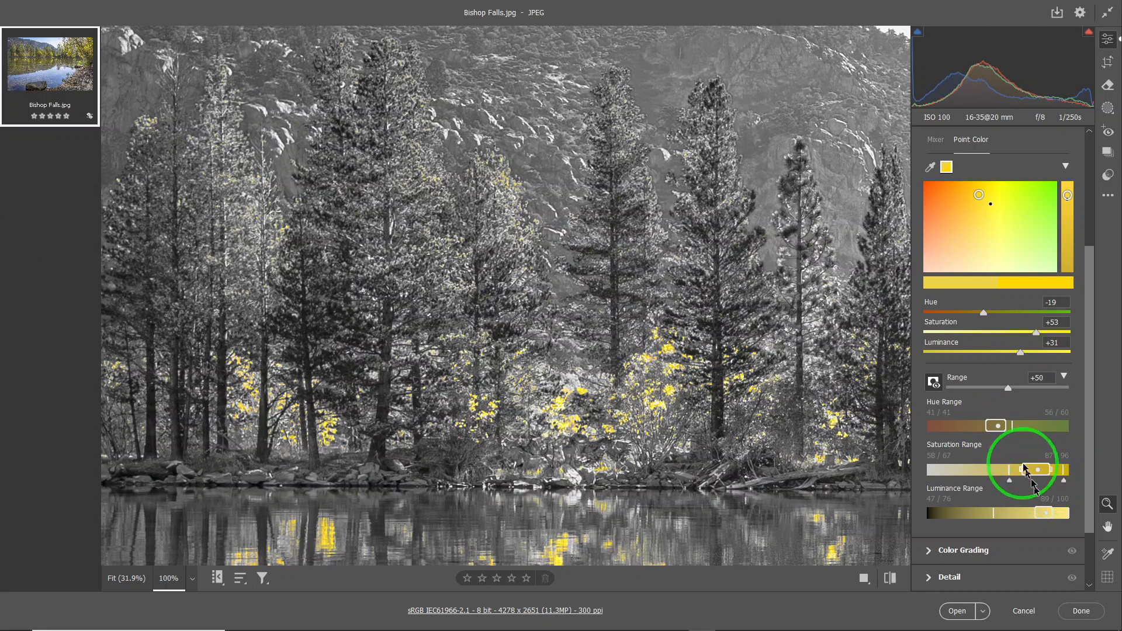
pyautogui.moveTo(1014, 438); pyautogui.dragTo(1019, 439)
pyautogui.click(989, 443)
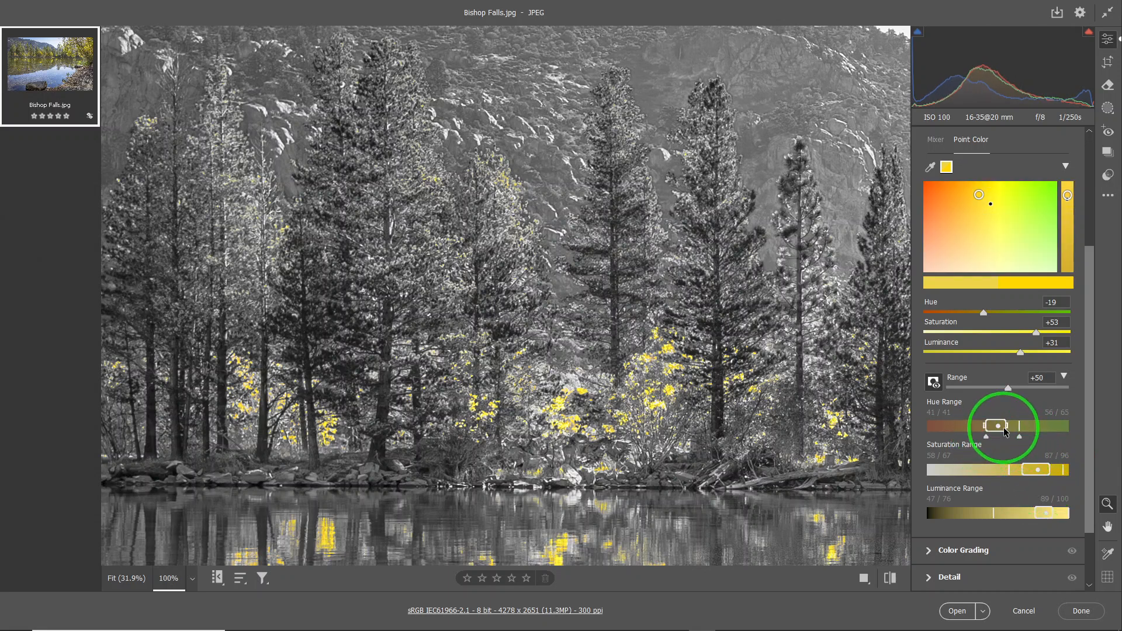
# Reset the hue range, narrow its core to 38–61, and raise the saturation core's lower limit to 71
pyautogui.doubleClick(999, 427)
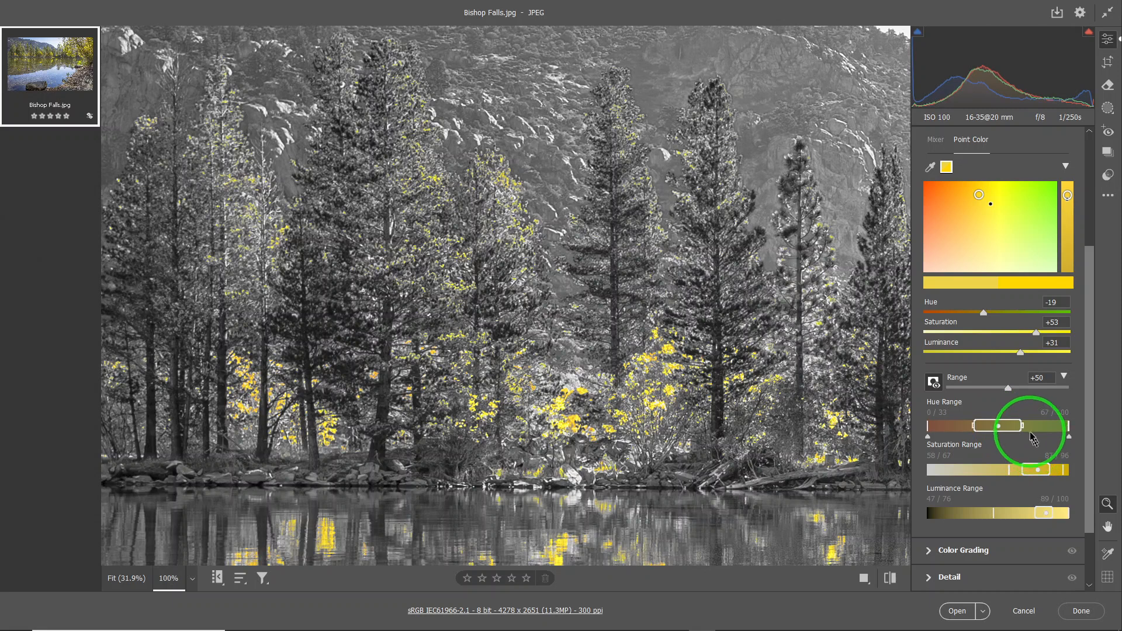
pyautogui.moveTo(1021, 424); pyautogui.dragTo(982, 431)
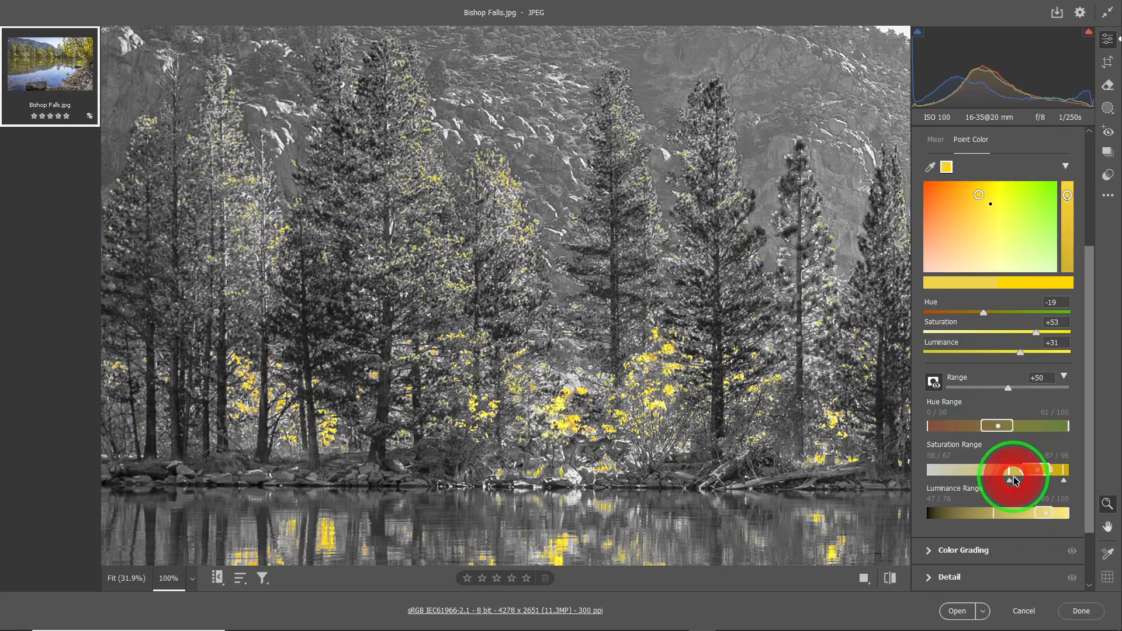
pyautogui.moveTo(1022, 470); pyautogui.dragTo(1026, 469)
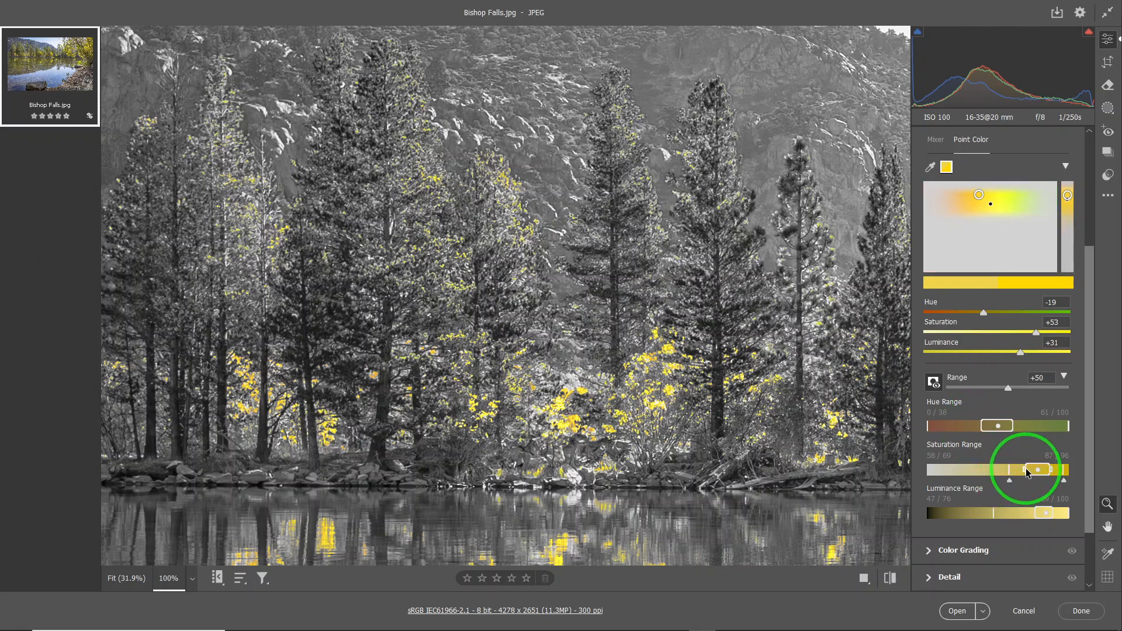
pyautogui.moveTo(1030, 473); pyautogui.dragTo(1027, 470)
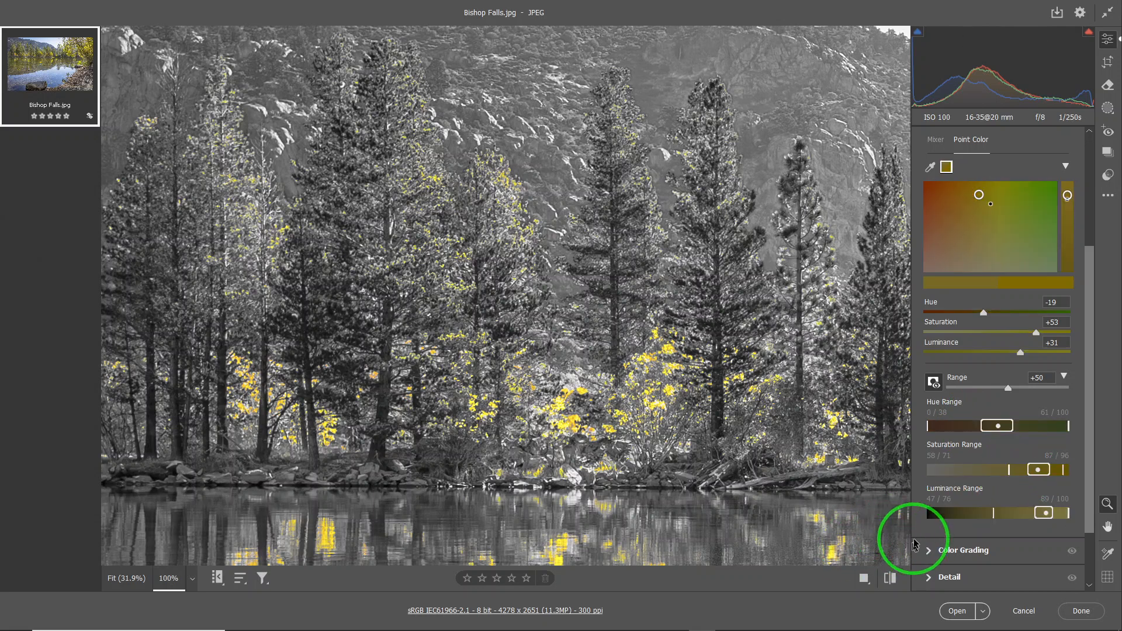
# Turn off the range overlay and examine the far-shore pines and their water reflections in full color
pyautogui.click(934, 383)
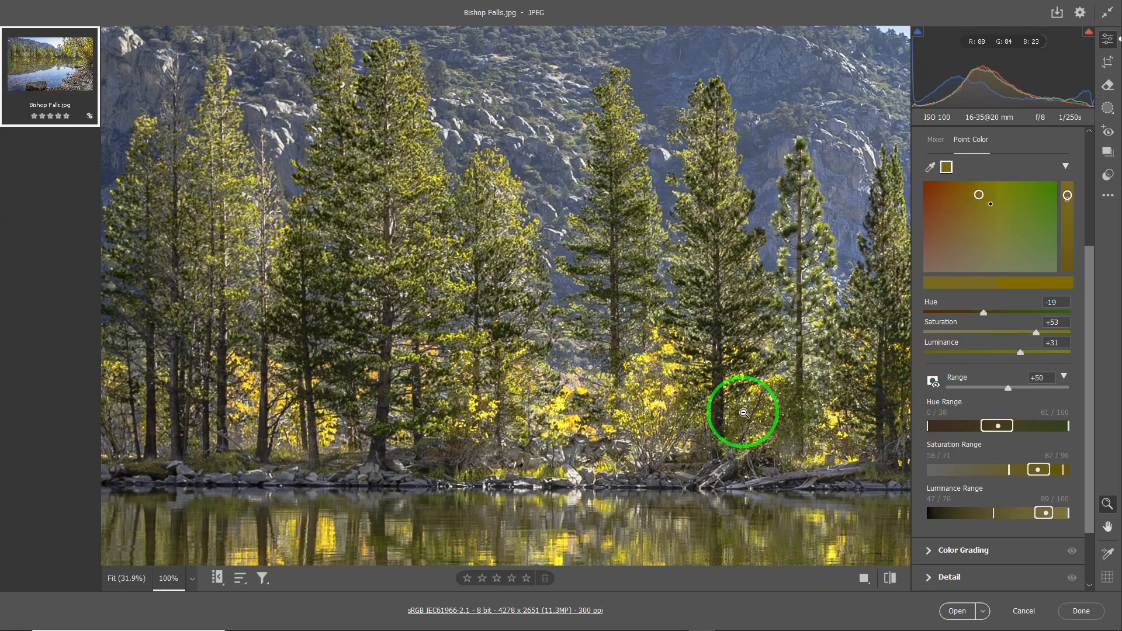
pyautogui.scroll(-3, 744, 406)
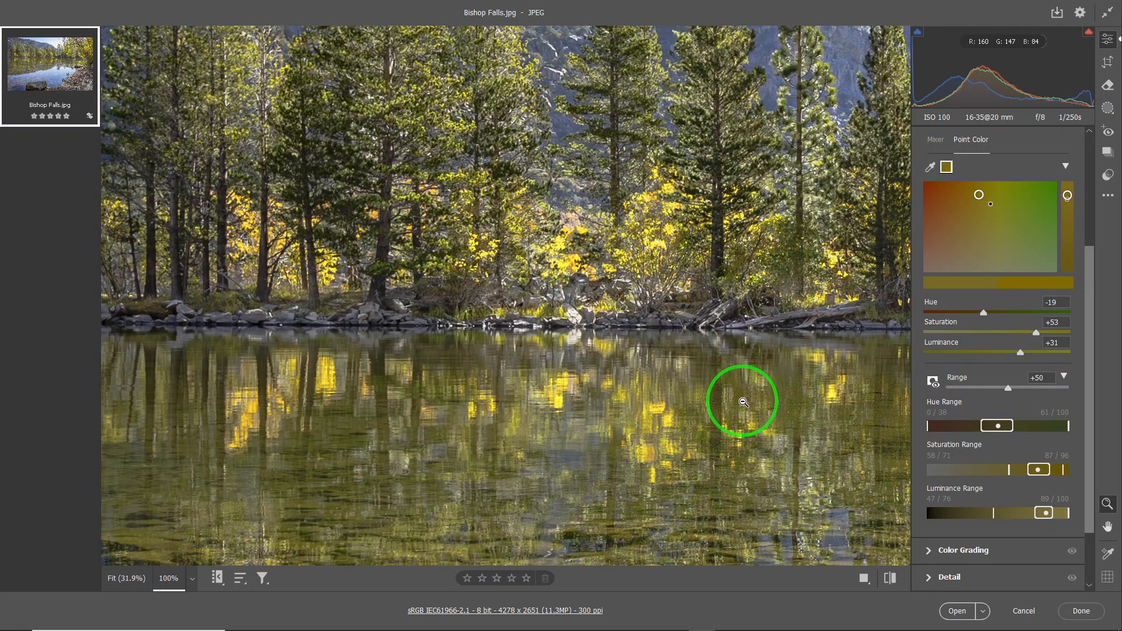
pyautogui.scroll(3, 744, 403)
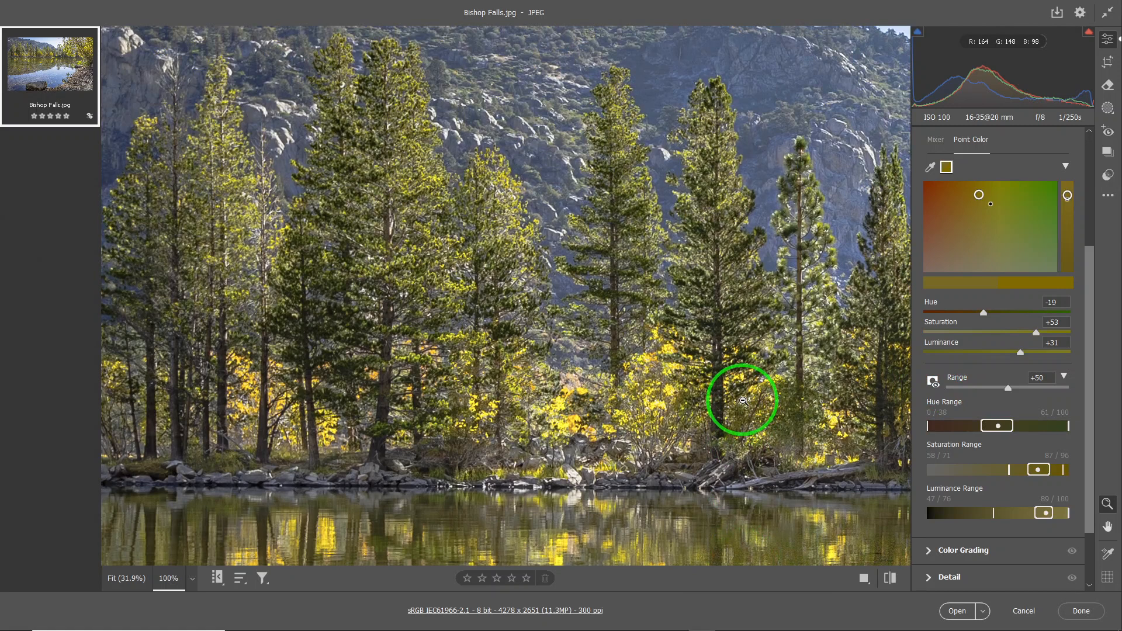
pyautogui.scroll(-3, 744, 402)
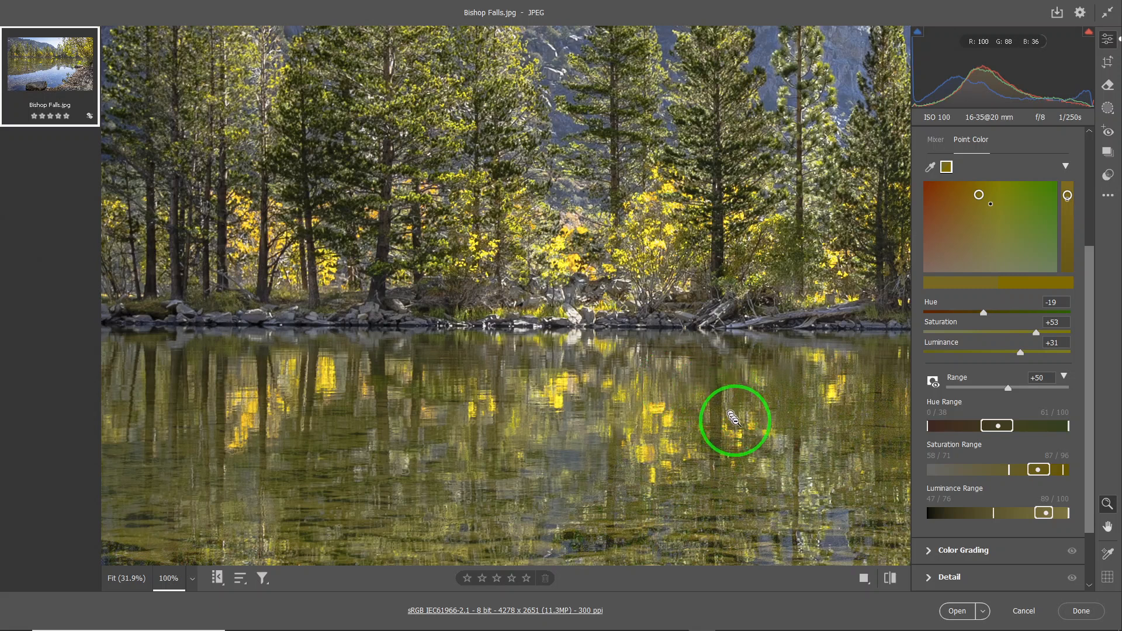
# Reset the yellow sample's saturation and luminance ranges to their defaults
pyautogui.click(1045, 470)
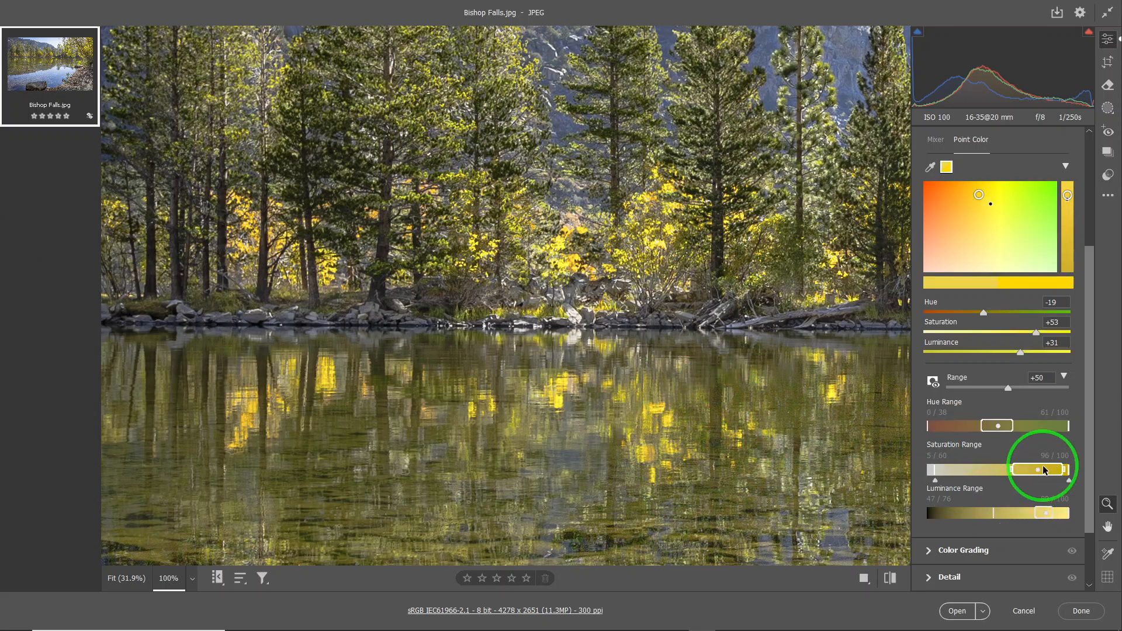
pyautogui.click(1046, 513)
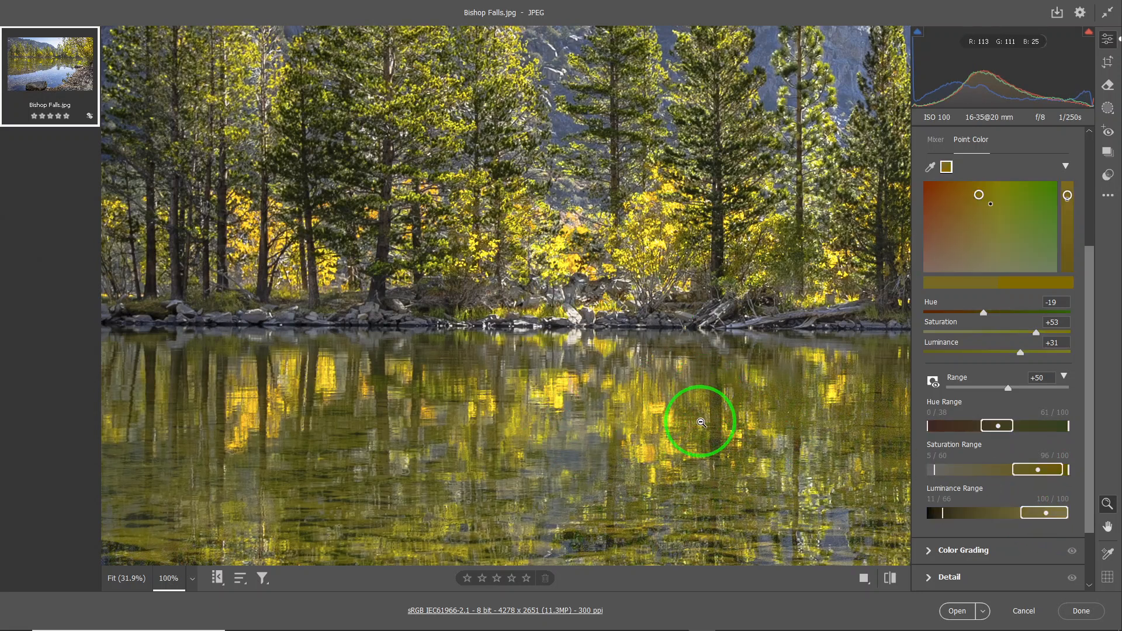
pyautogui.scroll(2, 702, 410)
pyautogui.scroll(2, 701, 429)
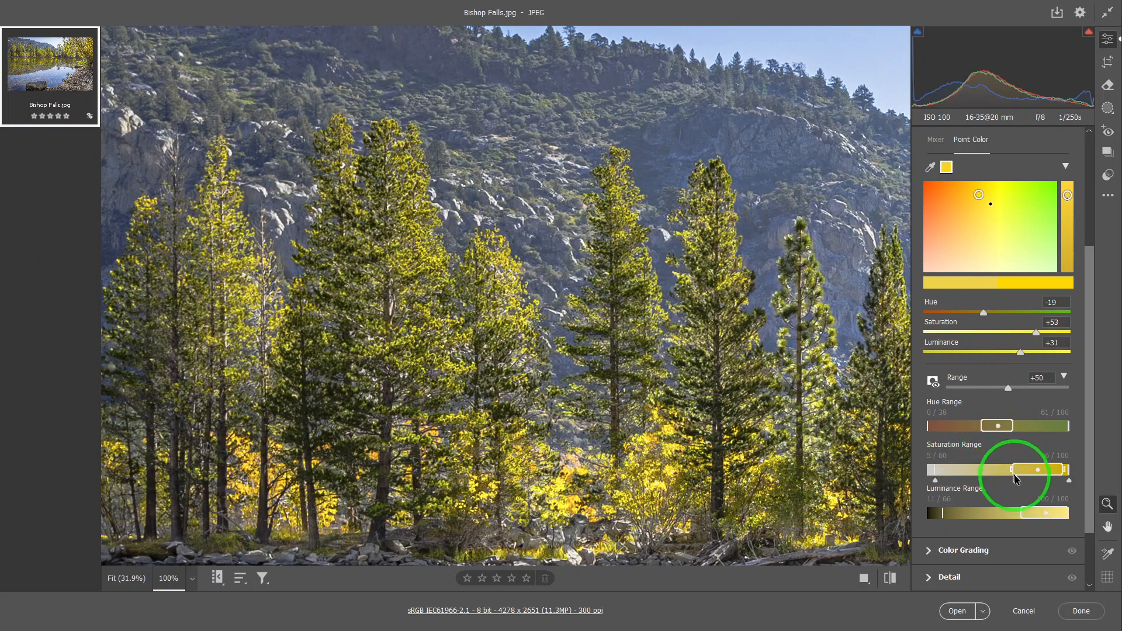
# Narrow the saturation core to 64–91 with falloff limits at 50 and 96, and raise the lower luminance falloff limit to 53
pyautogui.moveTo(935, 482); pyautogui.dragTo(990, 482)
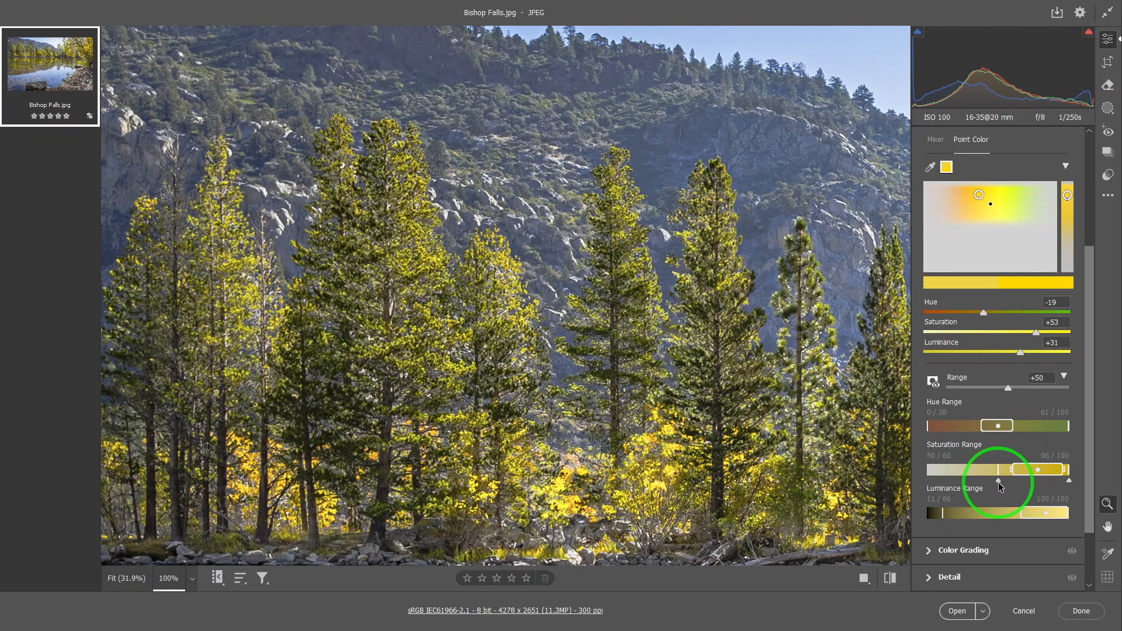
pyautogui.moveTo(1012, 472); pyautogui.dragTo(1063, 484)
pyautogui.click(1061, 471)
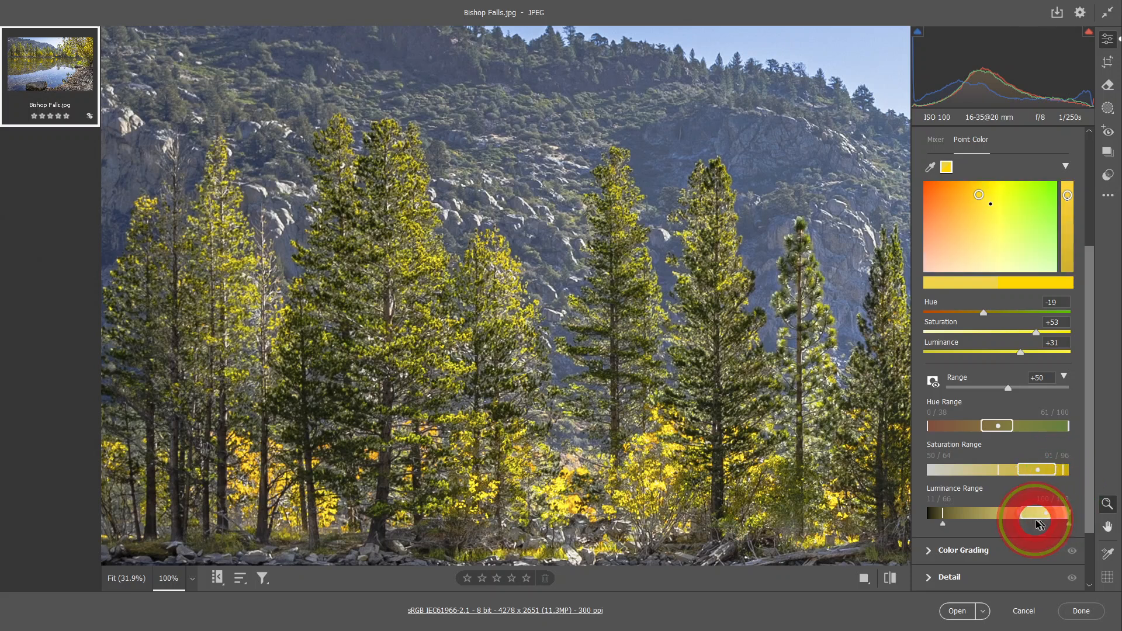
pyautogui.moveTo(944, 524); pyautogui.dragTo(1002, 528)
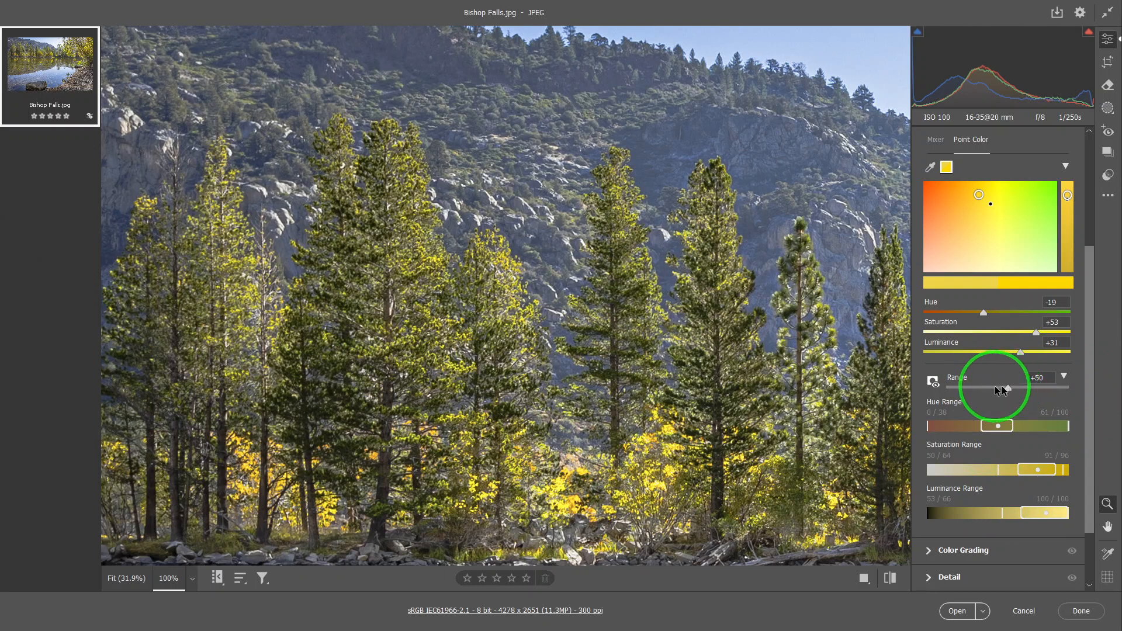
# Preview the affected colors with the range overlay while raising the yellow sample's Range to +75
pyautogui.click(933, 382)
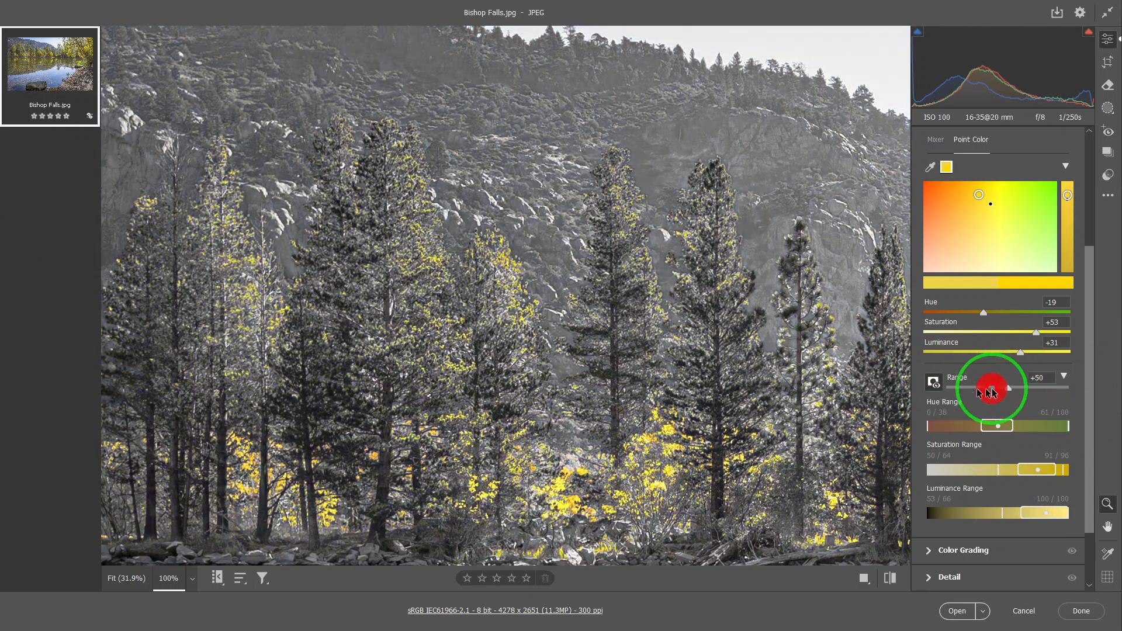
pyautogui.moveTo(1008, 387); pyautogui.dragTo(1035, 405)
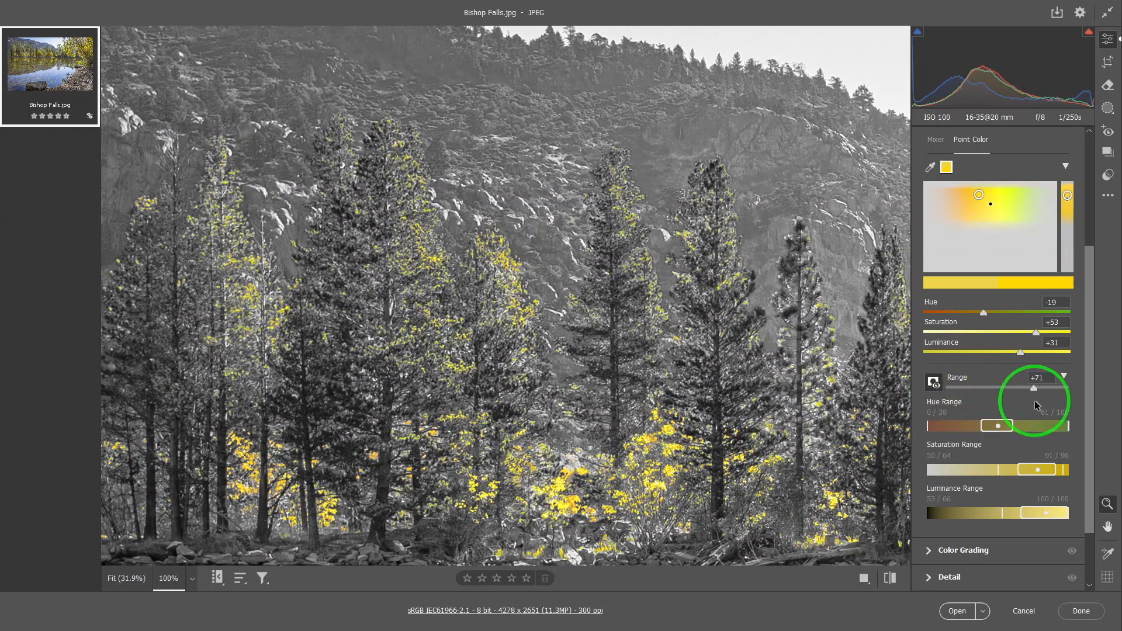
pyautogui.moveTo(1034, 404); pyautogui.dragTo(1040, 404)
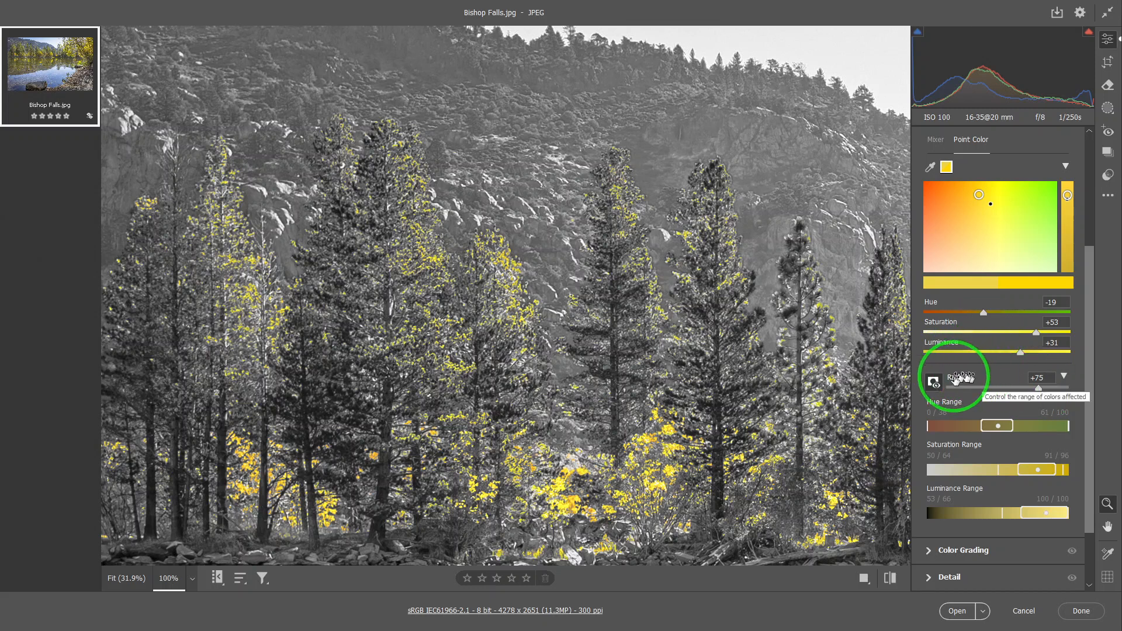
pyautogui.click(933, 383)
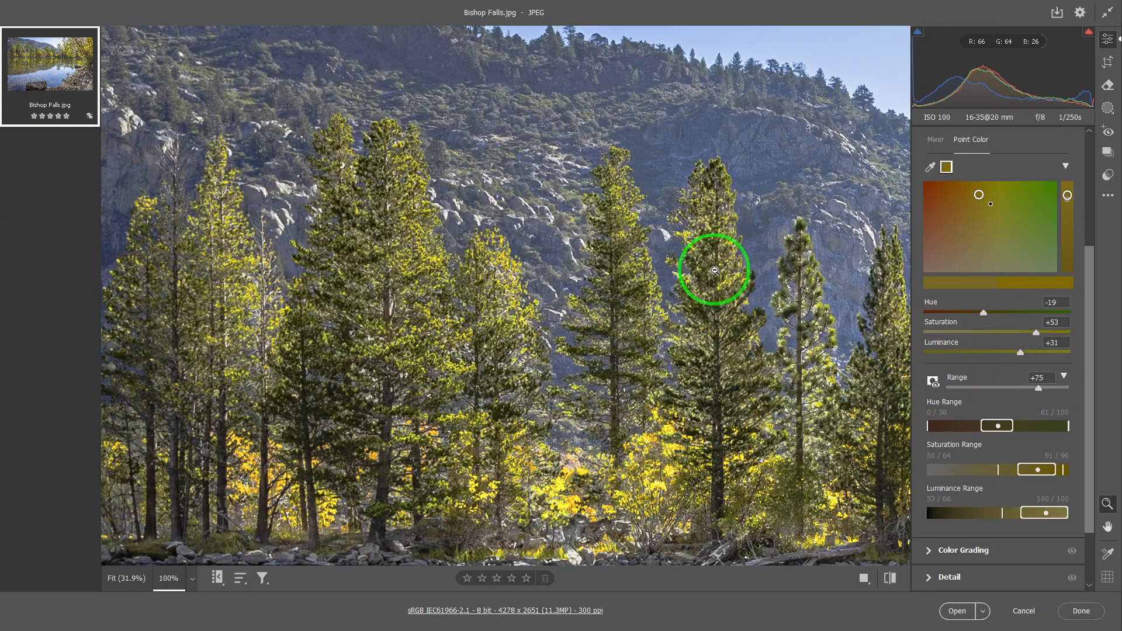
# Fit the whole photo in view and reset the yellow sample's hue, saturation, and luminance ranges to their defaults
pyautogui.scroll(-4, 716, 275)
pyautogui.scroll(3, 718, 295)
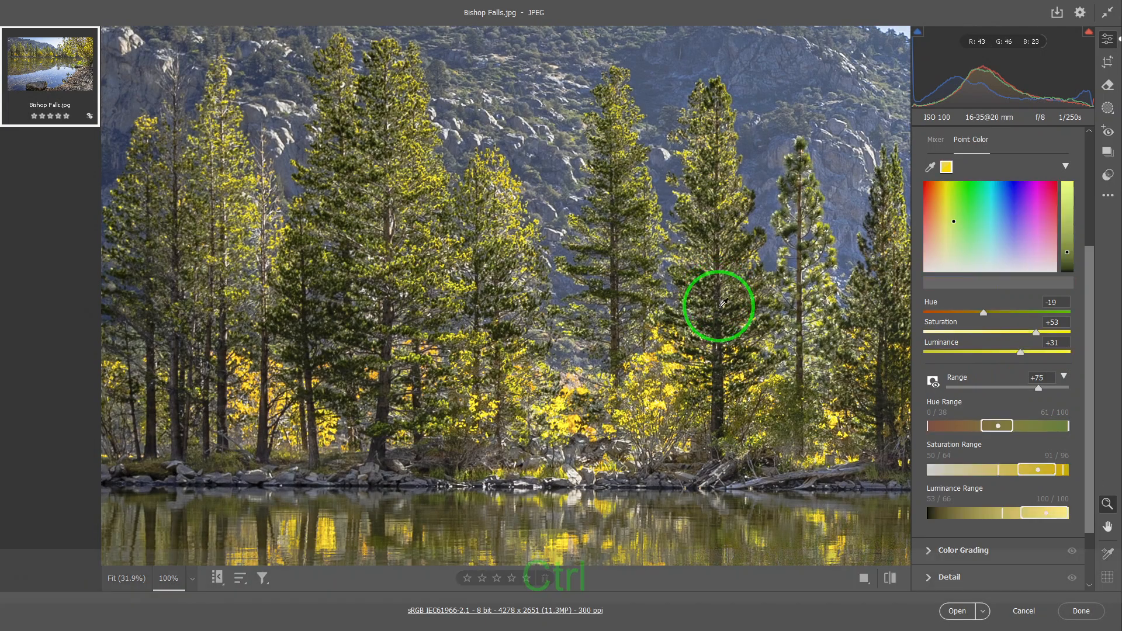
pyautogui.hotkey('ctrl', '0')
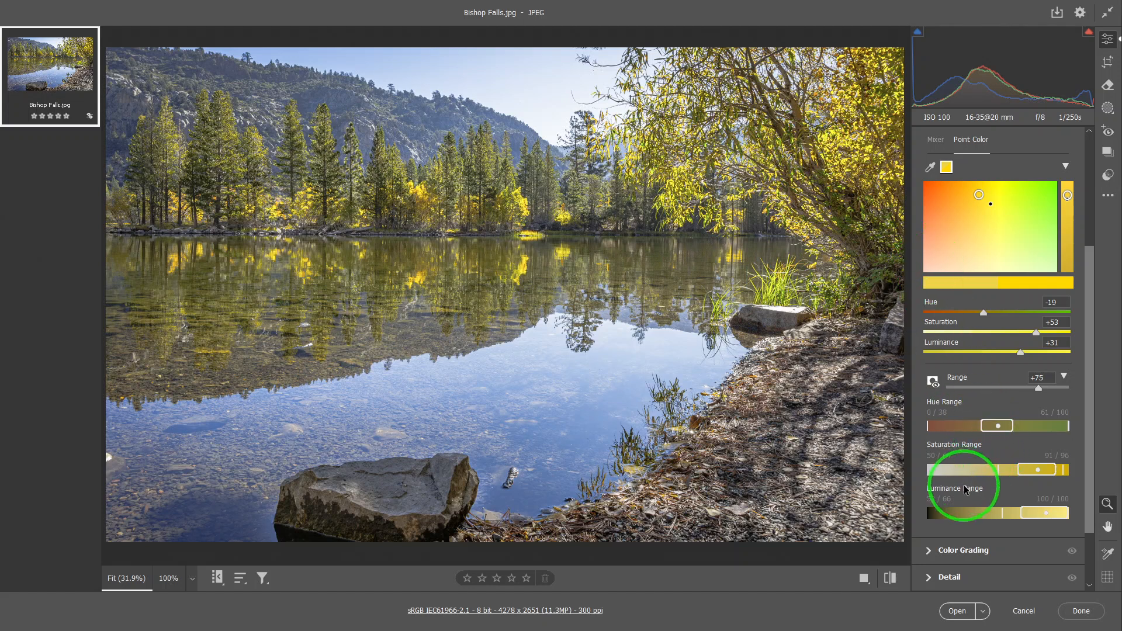
pyautogui.doubleClick(1000, 425)
pyautogui.doubleClick(1023, 464)
pyautogui.doubleClick(1035, 515)
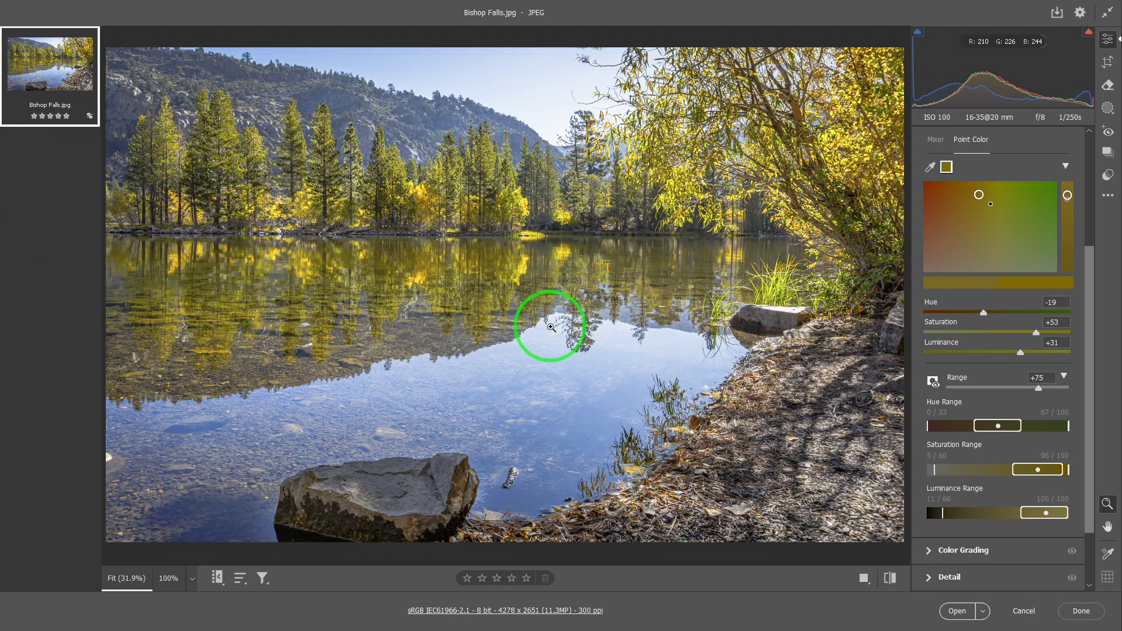
# Sample a second point color from the green top of a tall pine on the far shore
pyautogui.click(929, 167)
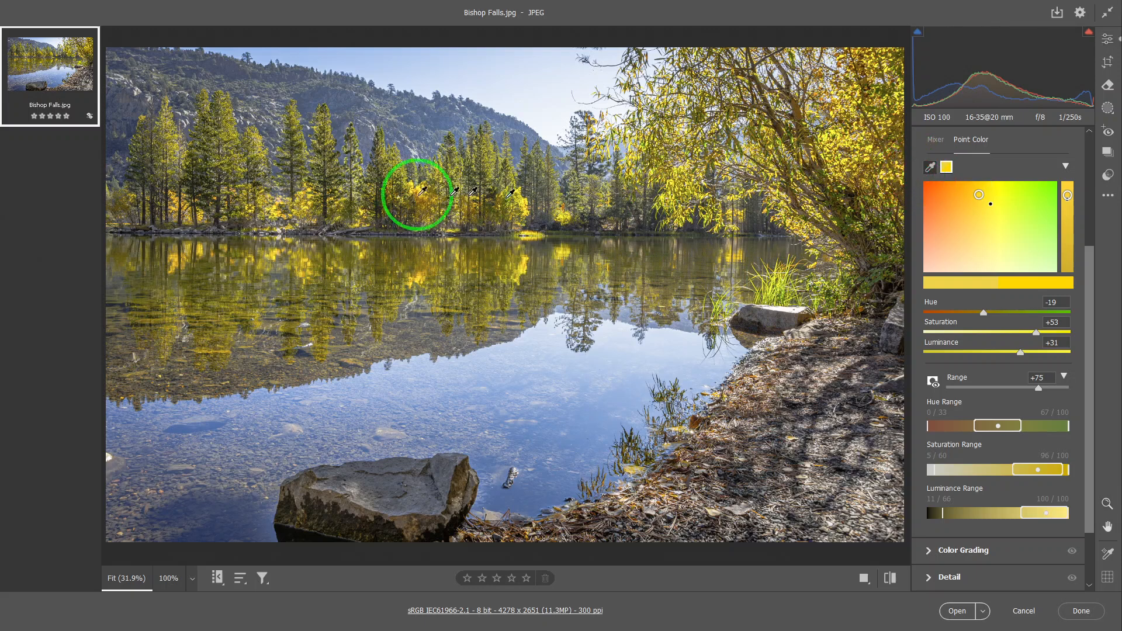
pyautogui.scroll(3, 214, 124)
pyautogui.scroll(-2, 255, 345)
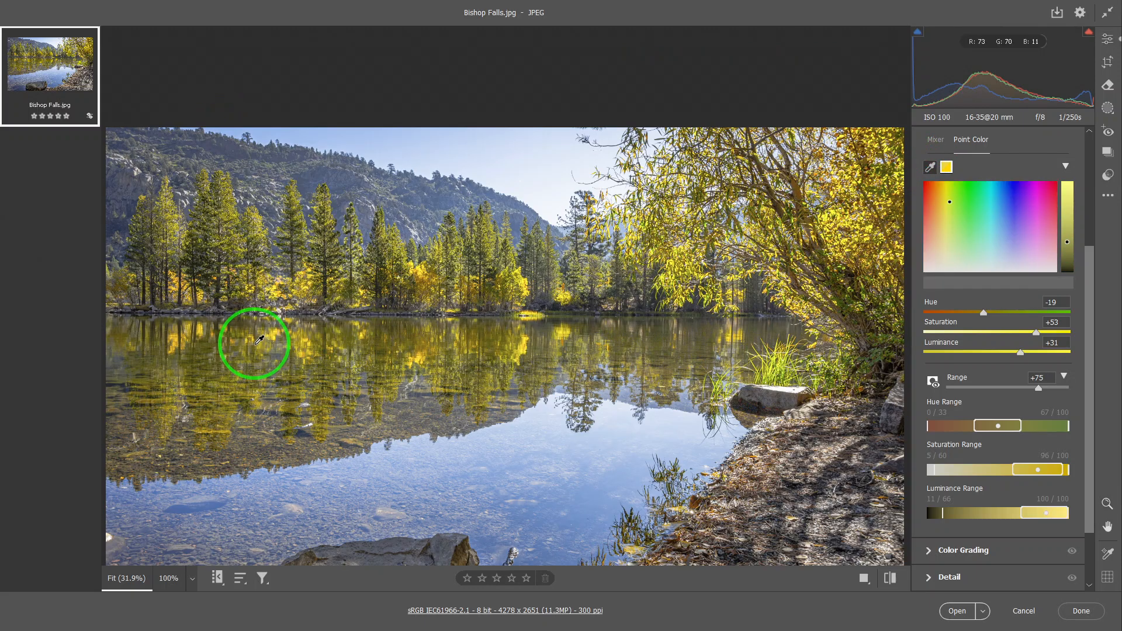
pyautogui.scroll(-1, 263, 329)
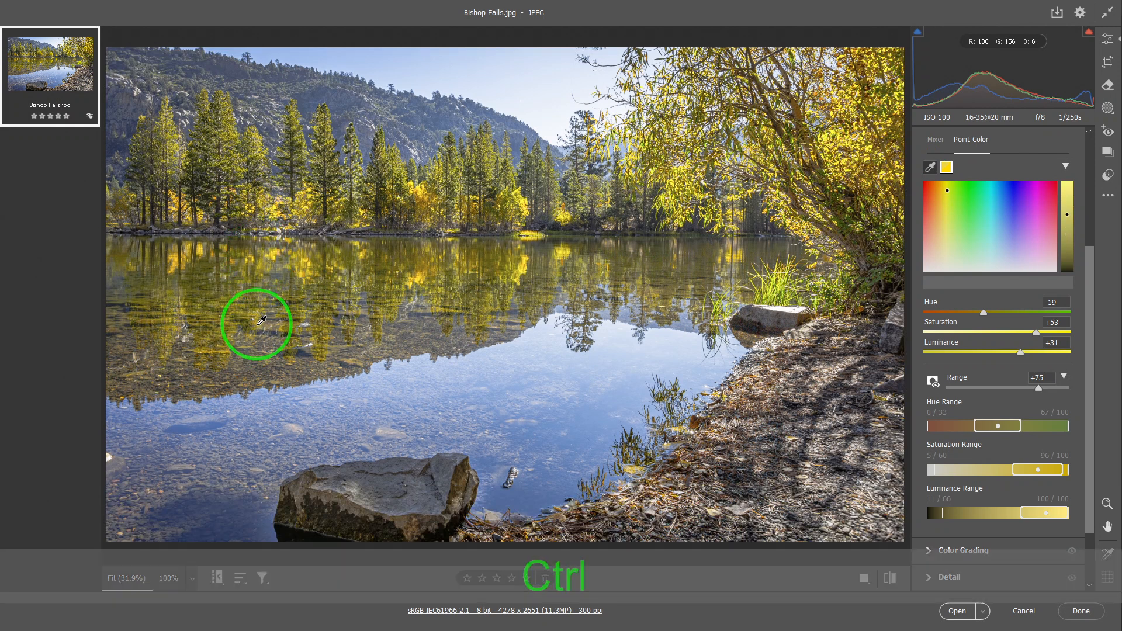
pyautogui.hotkey('ctrl', '=')
pyautogui.hotkey('ctrl', '=')
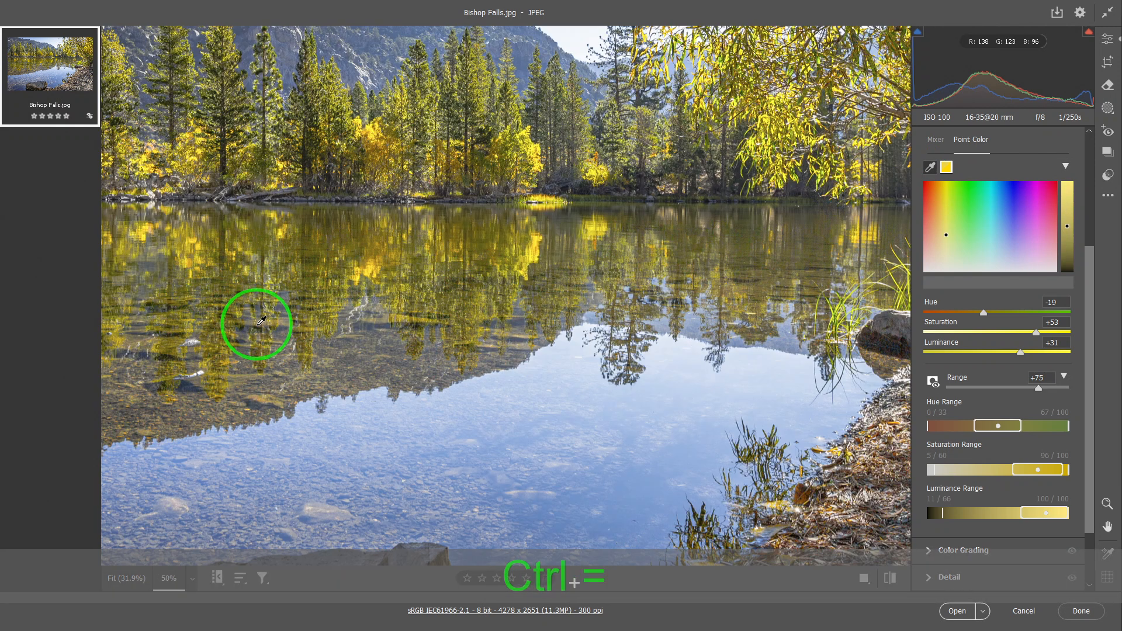
pyautogui.click(234, 36)
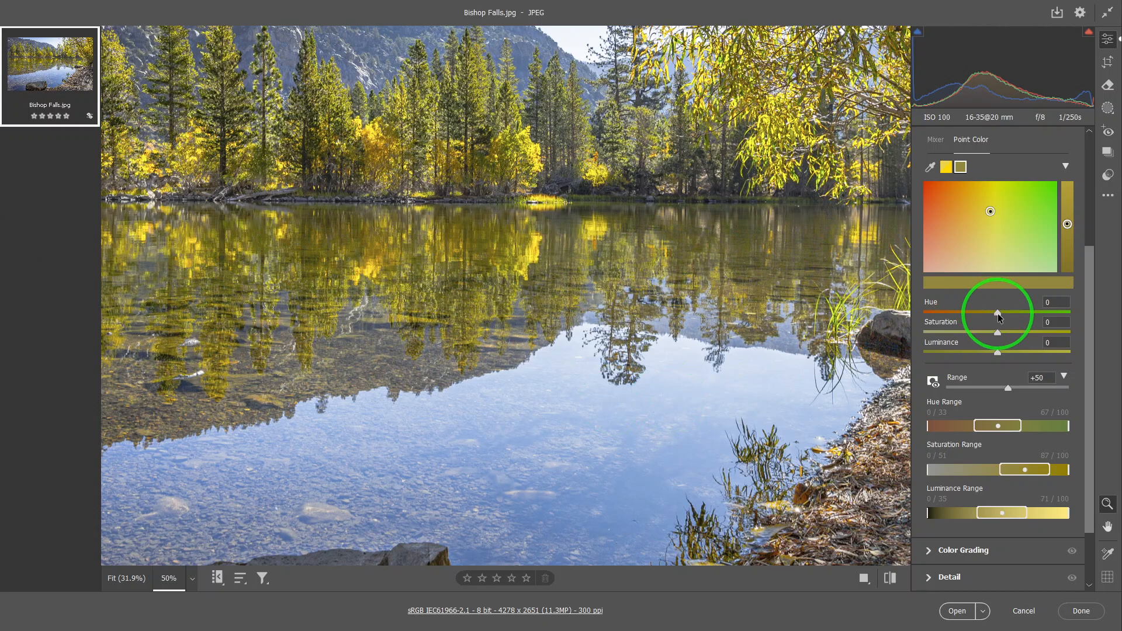
# Shift the green sample's hue to +36 and narrow its hue range to a 40–59 core with falloff limits at 17 and 90
pyautogui.moveTo(998, 314); pyautogui.dragTo(1027, 323)
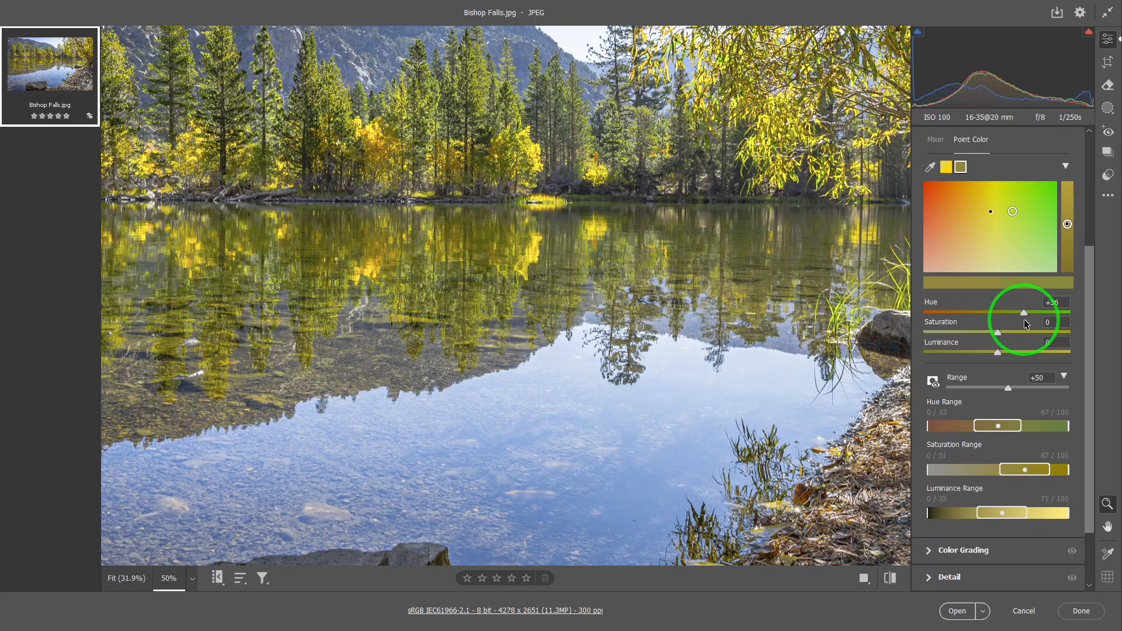
pyautogui.press('alt')
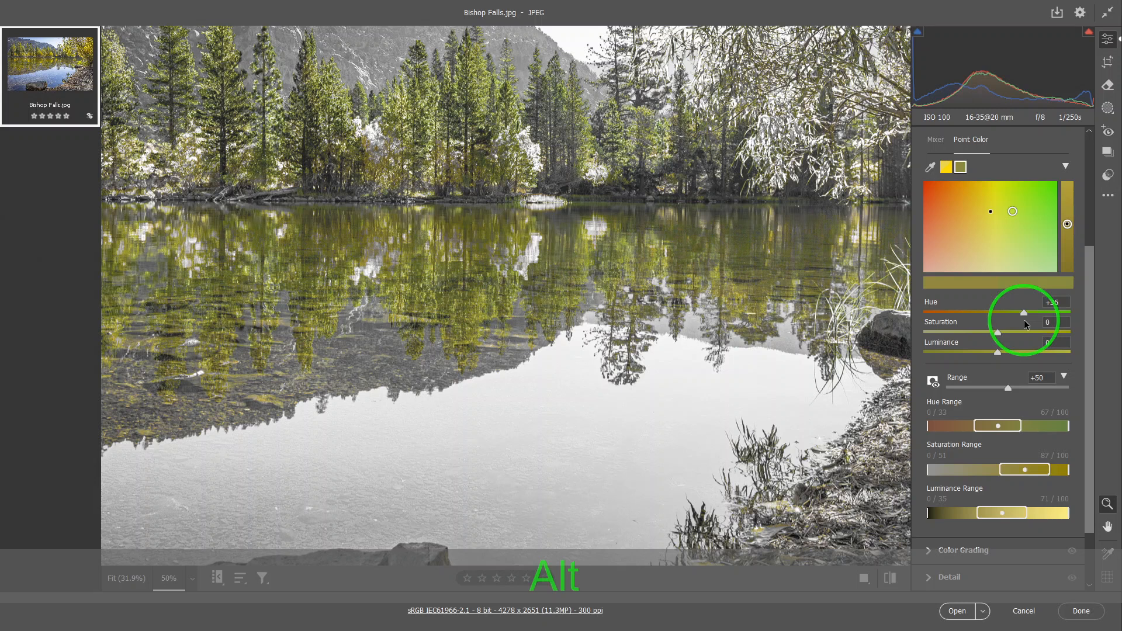
pyautogui.click(1016, 327)
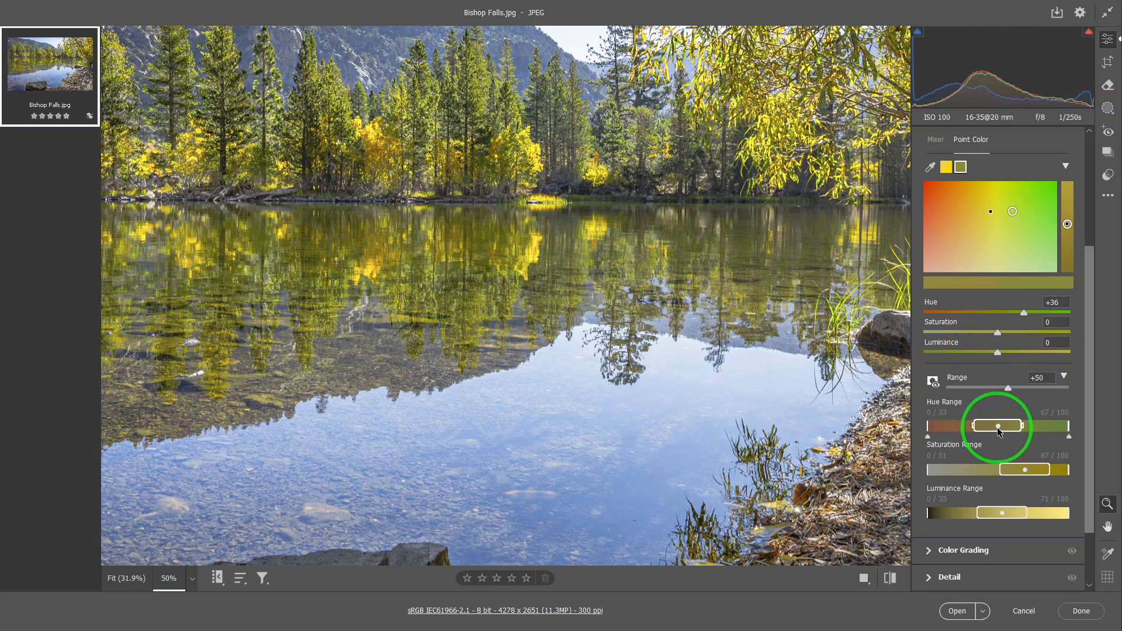
pyautogui.moveTo(978, 431); pyautogui.dragTo(1055, 439)
pyautogui.moveTo(924, 440); pyautogui.dragTo(953, 442)
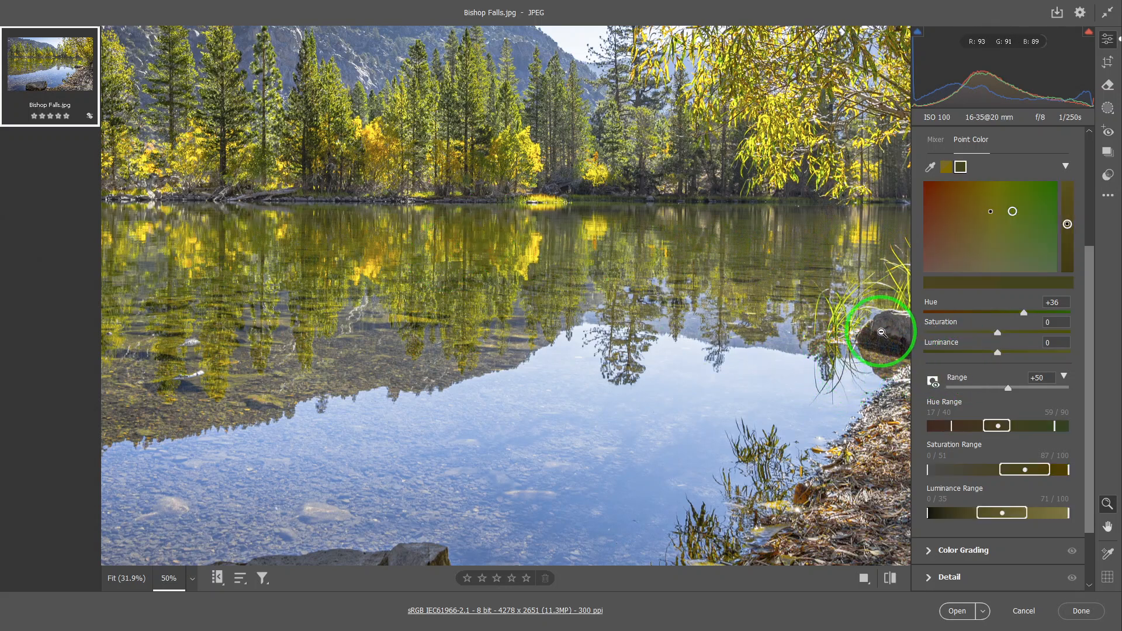
# Raise the green sample's saturation to +15 and narrow its saturation range core to 60–79
pyautogui.moveTo(996, 332); pyautogui.dragTo(1009, 340)
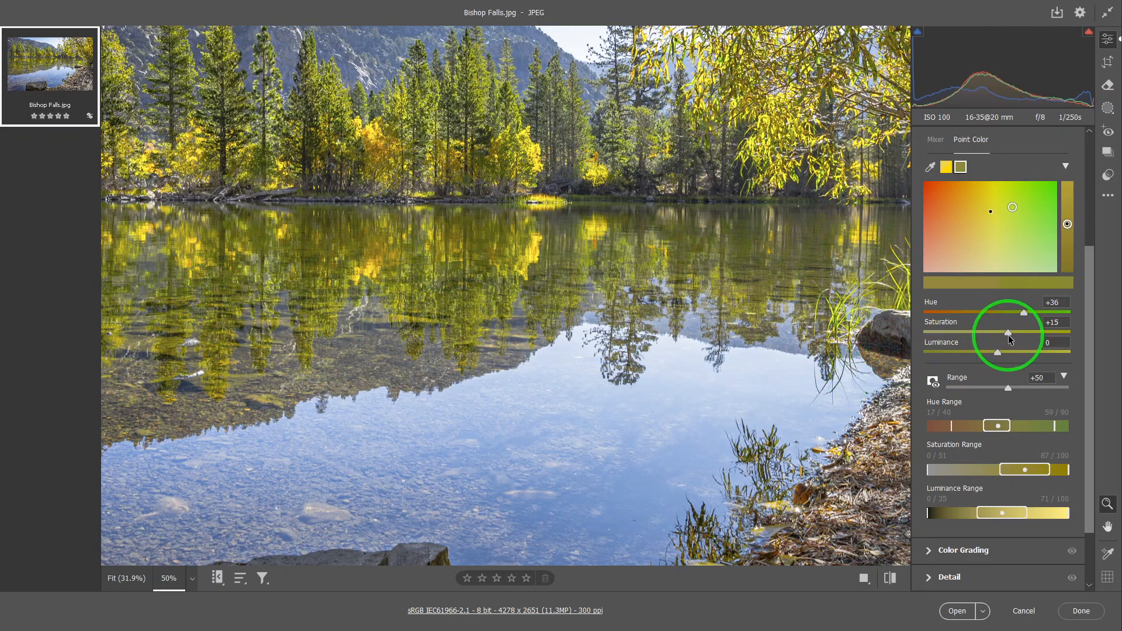
pyautogui.click(1029, 431)
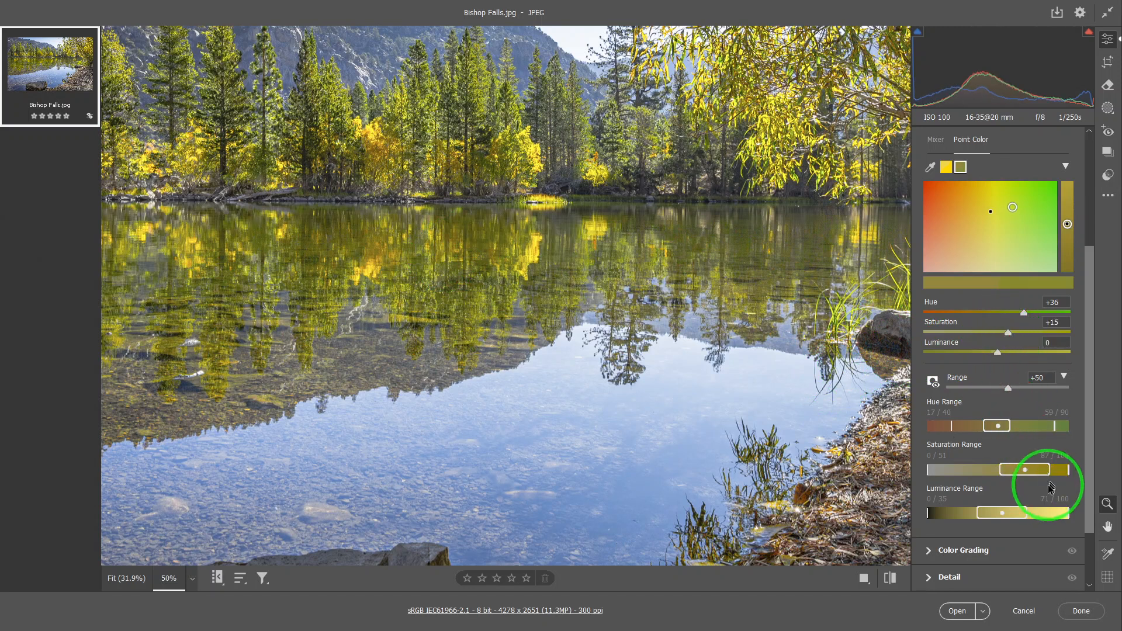
pyautogui.click(1001, 471)
pyautogui.moveTo(1000, 471); pyautogui.dragTo(1041, 473)
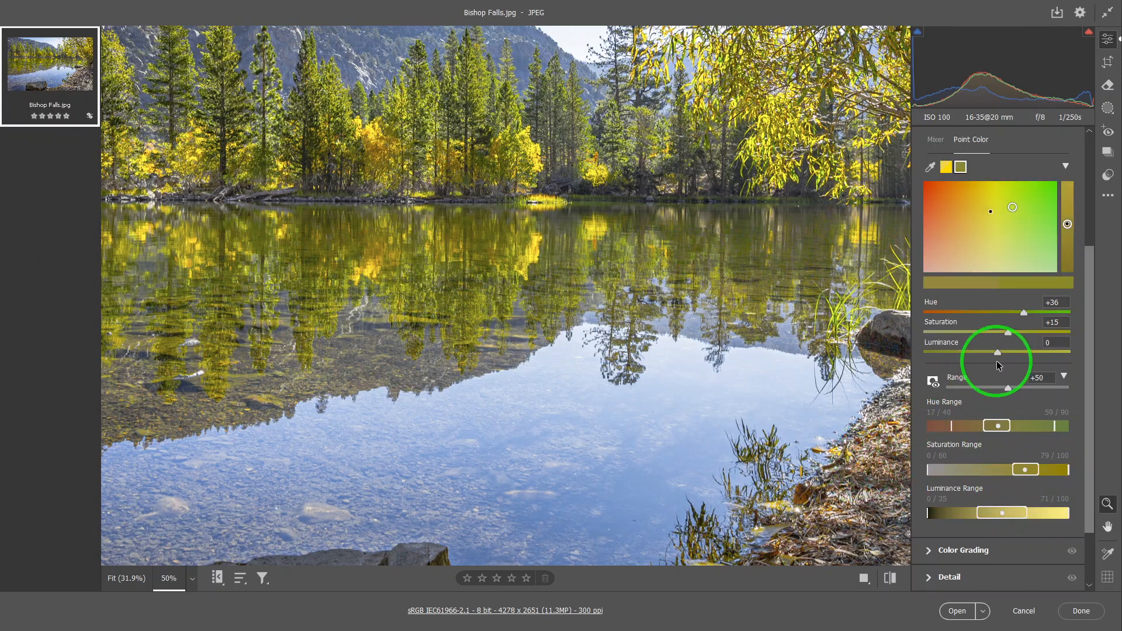
# Lower the green sample's luminance to -21 and narrow its luminance range core to 43–64
pyautogui.moveTo(998, 352); pyautogui.dragTo(984, 355)
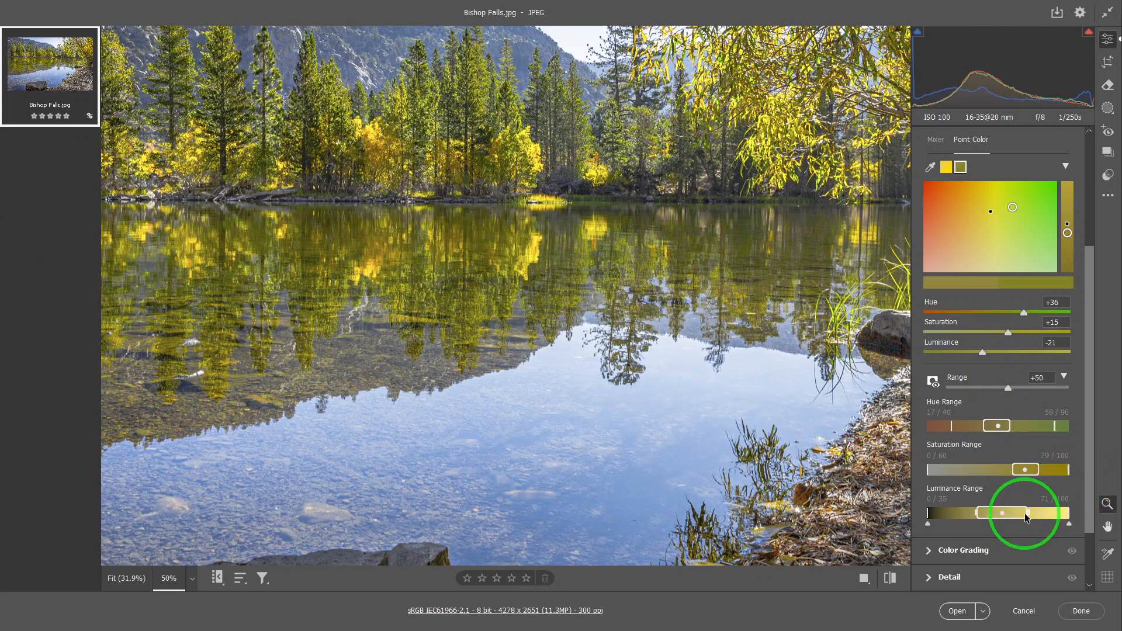
pyautogui.moveTo(1025, 514); pyautogui.dragTo(988, 538)
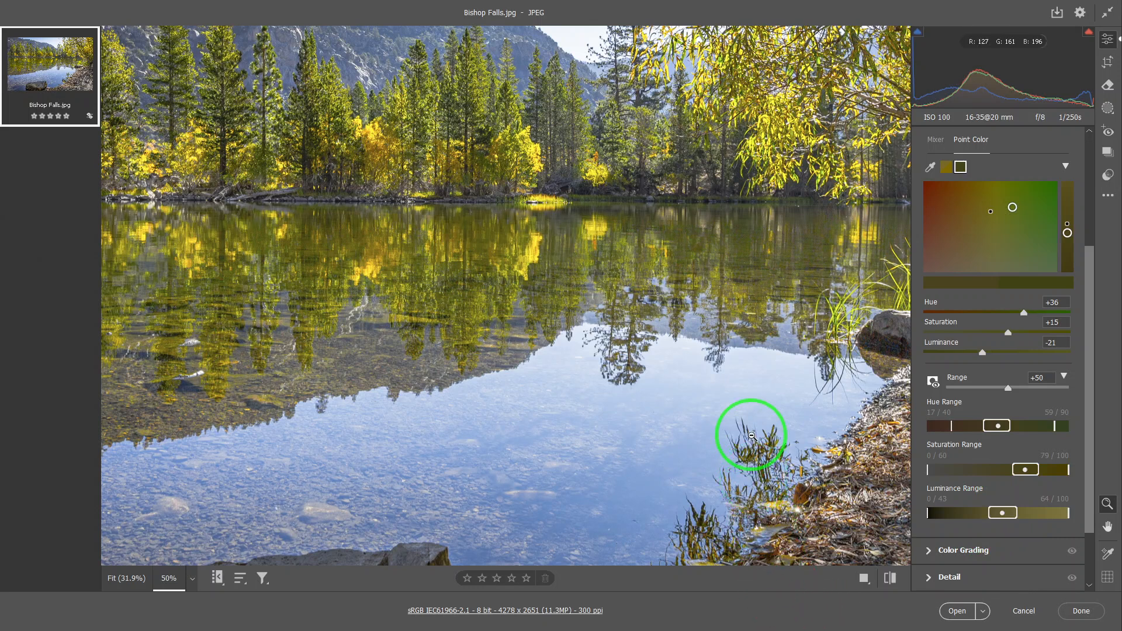
pyautogui.hotkey('ctrl', '0')
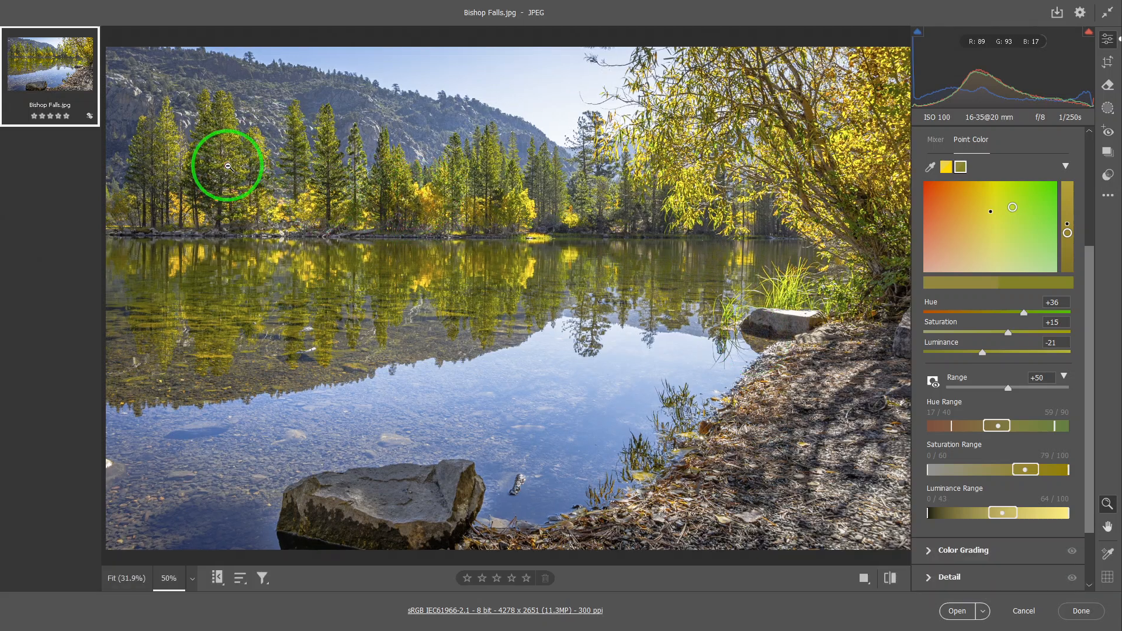
pyautogui.click(234, 188)
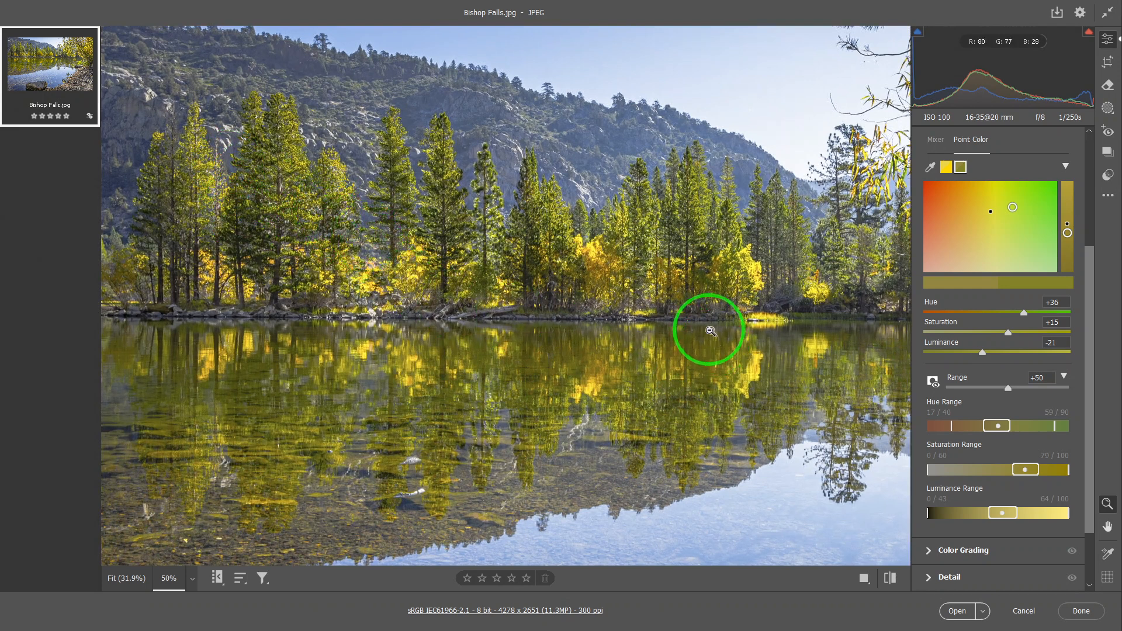
pyautogui.scroll(-3, 706, 322)
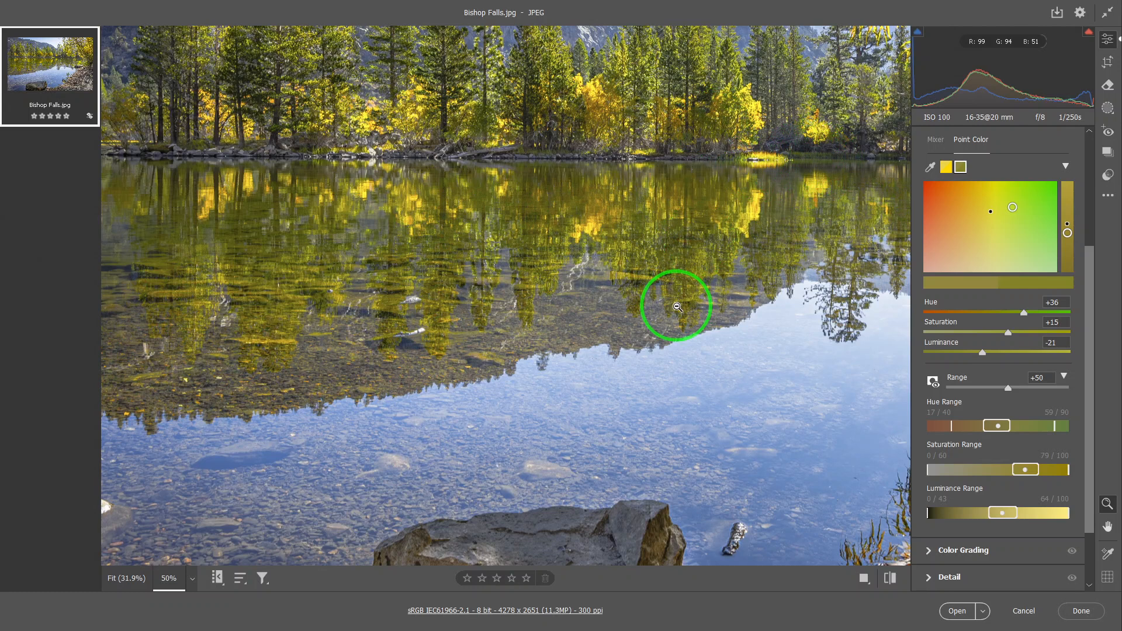
pyautogui.hotkey('ctrl', '0')
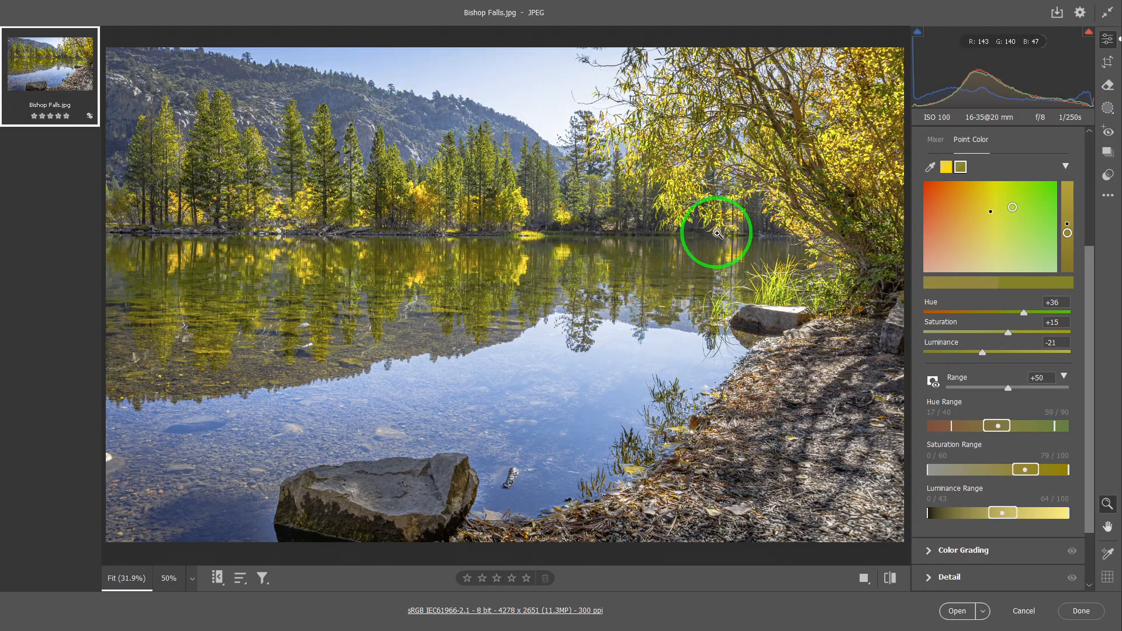
# Sample the blue sky as a third point color and set its hue to -7, saturation to +25 and luminance to -13
pyautogui.click(932, 169)
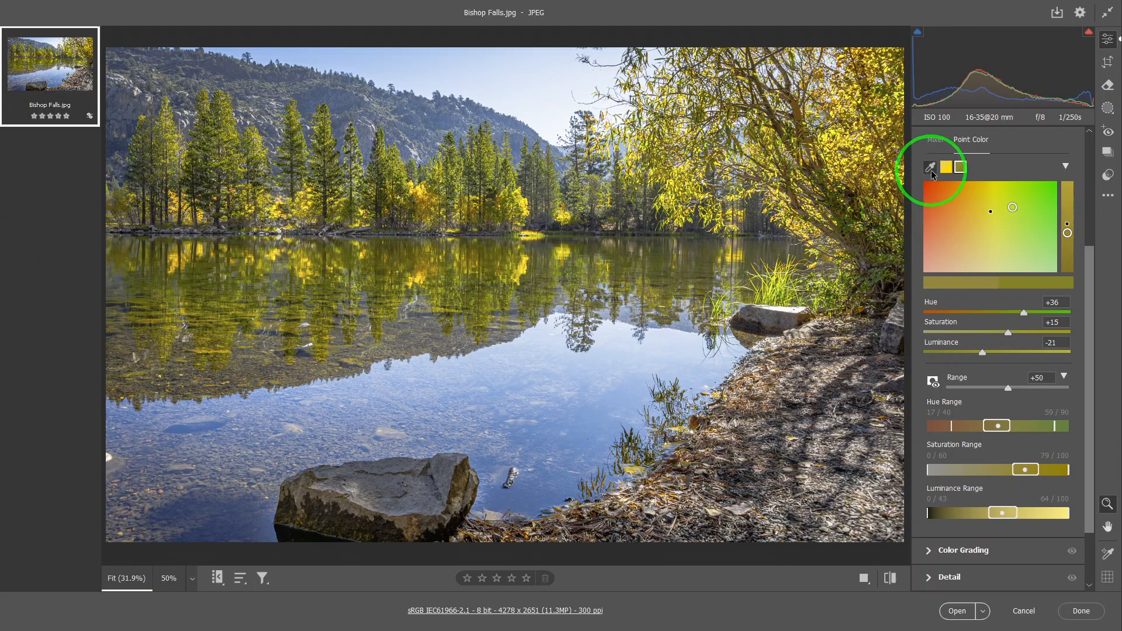
pyautogui.click(435, 57)
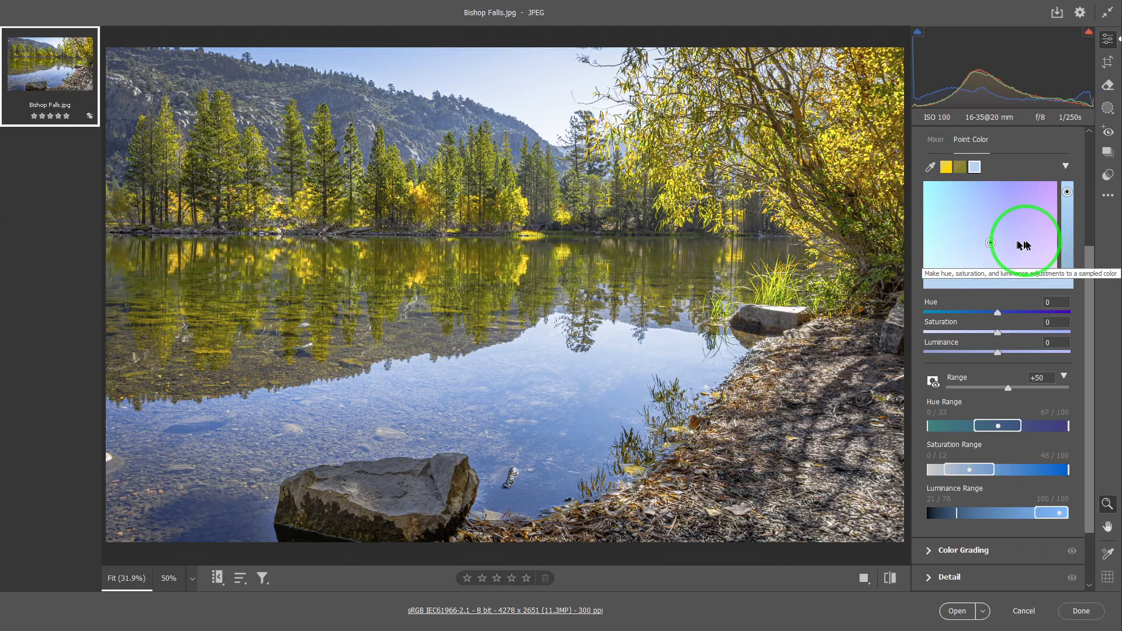
pyautogui.click(1069, 202)
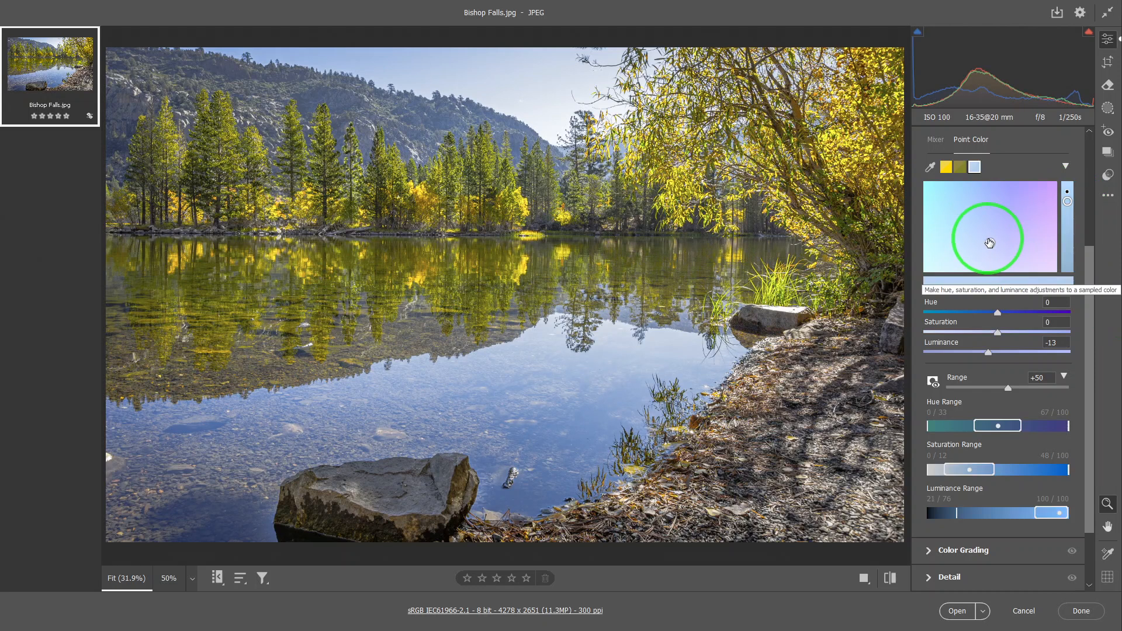
pyautogui.moveTo(991, 245); pyautogui.dragTo(993, 233)
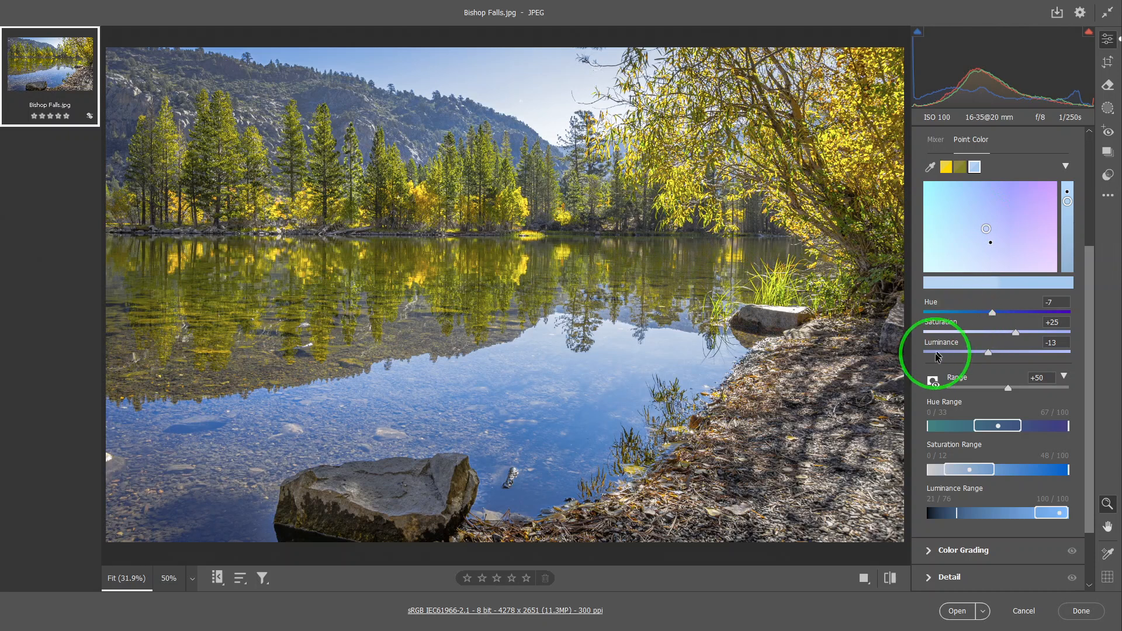
# Turn on the range overlay for the blue sample and narrow its saturation range core to 20–41
pyautogui.click(933, 381)
pyautogui.click(932, 382)
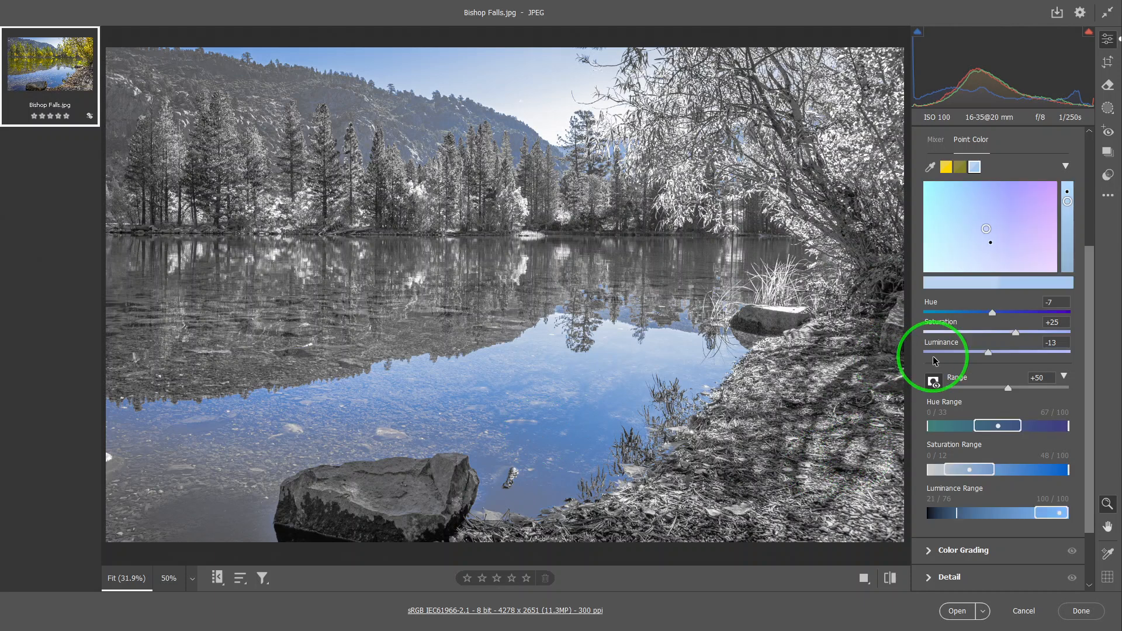
pyautogui.press('alt')
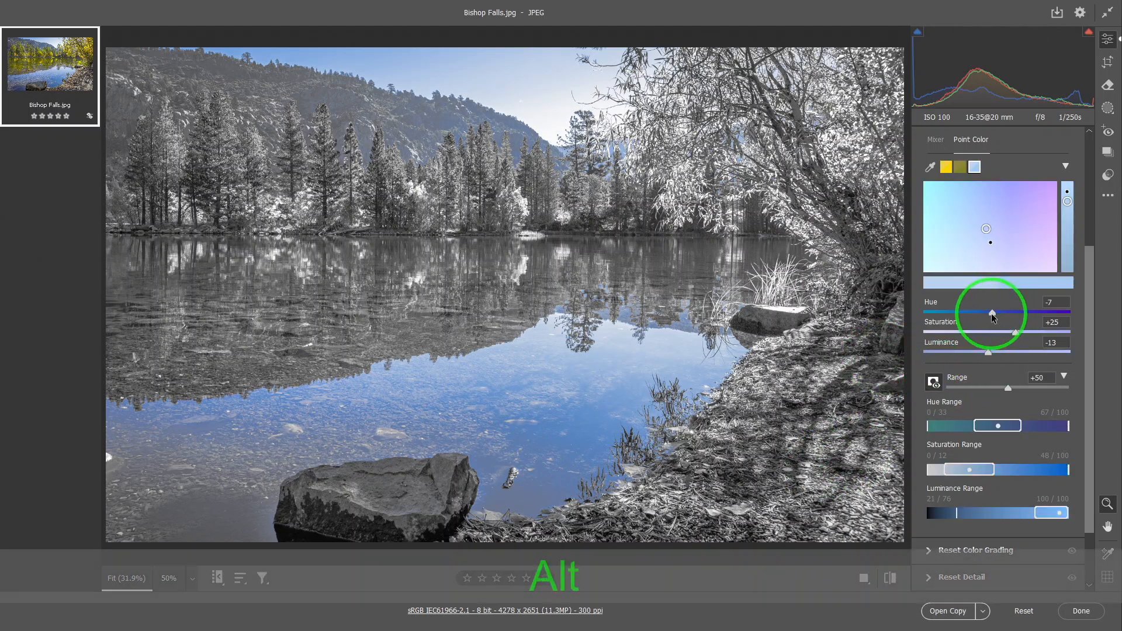
pyautogui.click(1016, 332)
pyautogui.click(989, 352)
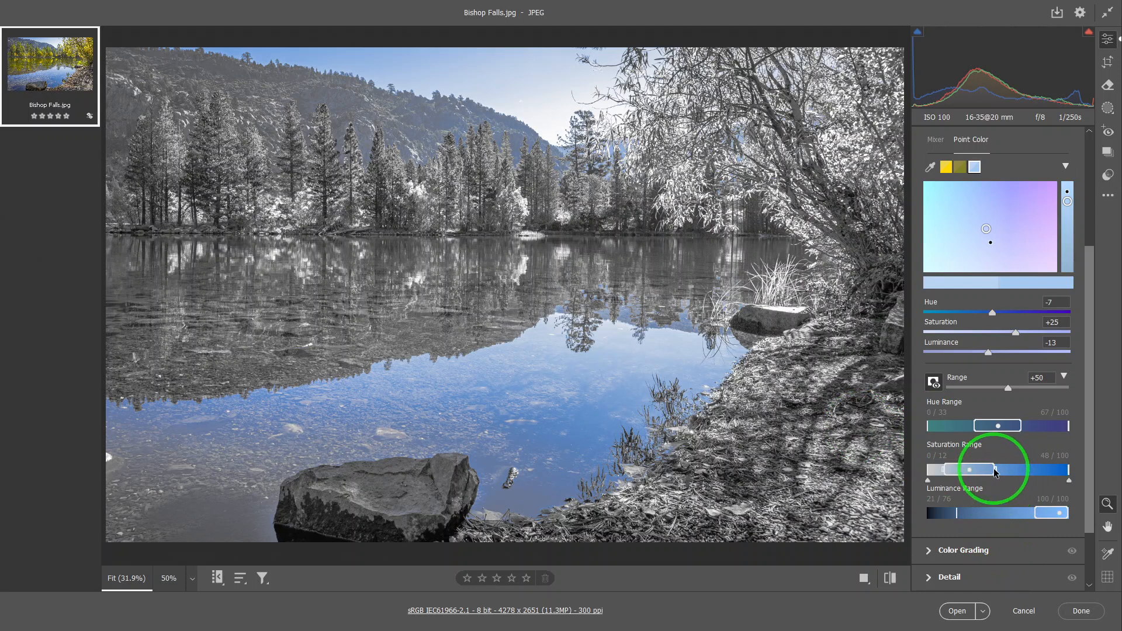
pyautogui.moveTo(996, 472); pyautogui.dragTo(986, 471)
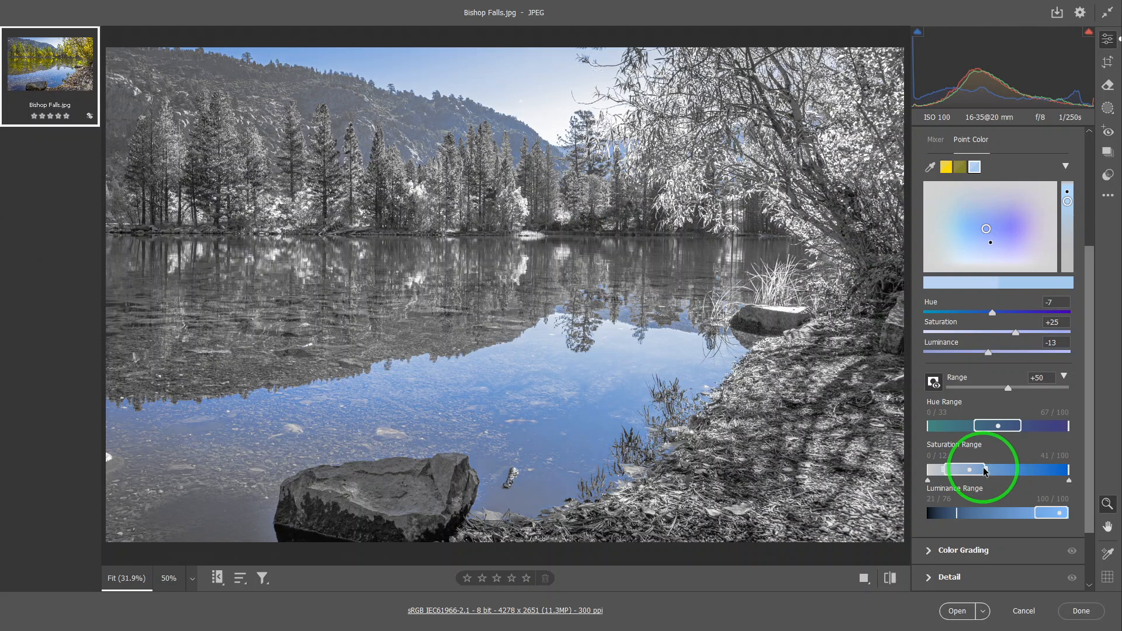
pyautogui.click(927, 478)
pyautogui.moveTo(943, 470); pyautogui.dragTo(956, 475)
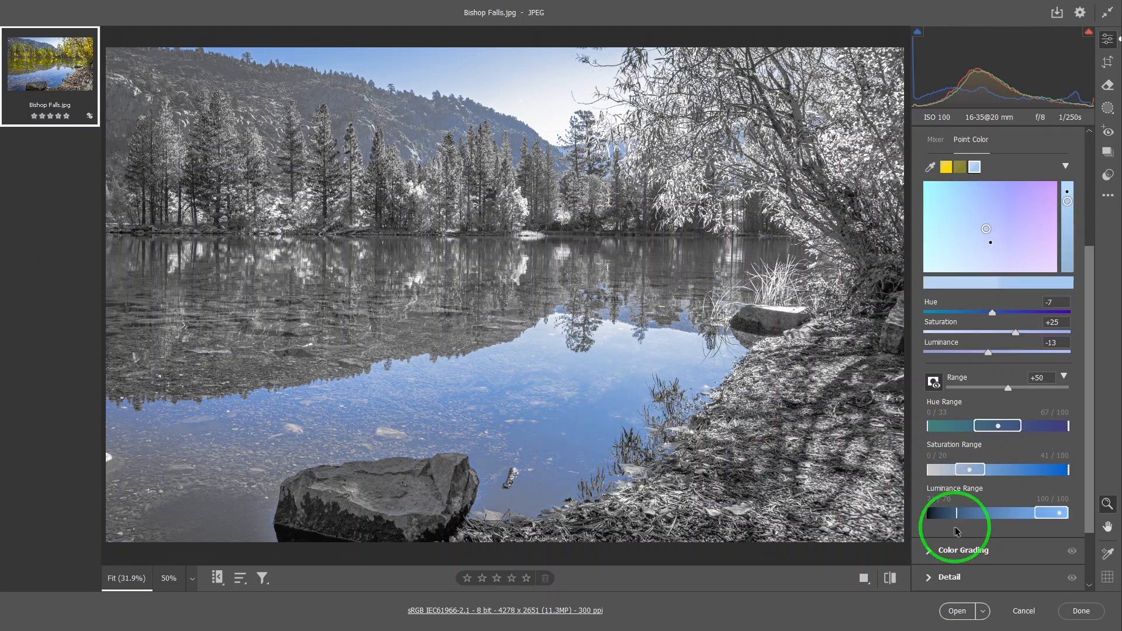
# Raise the lower end of the blue sample's luminance core to 83 and its lower falloff limit to 33
pyautogui.moveTo(1033, 514); pyautogui.dragTo(1041, 515)
pyautogui.click(924, 528)
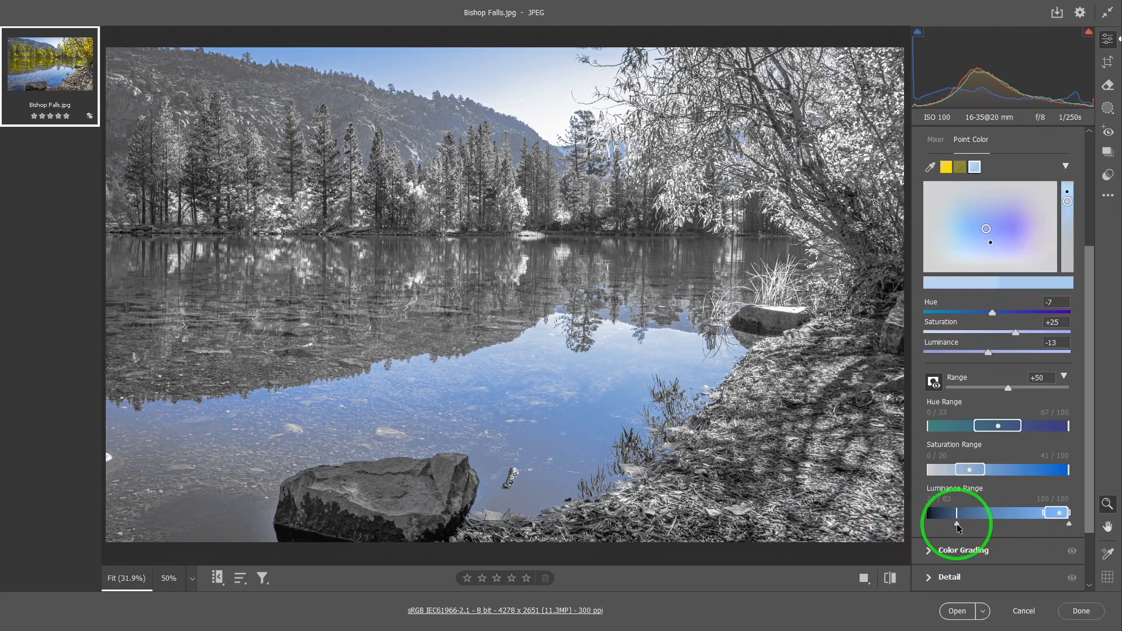
pyautogui.moveTo(976, 529)
pyautogui.mouseDown()
pyautogui.moveTo(994, 522)
pyautogui.moveTo(965, 528)
pyautogui.moveTo(975, 528)
pyautogui.mouseUp()
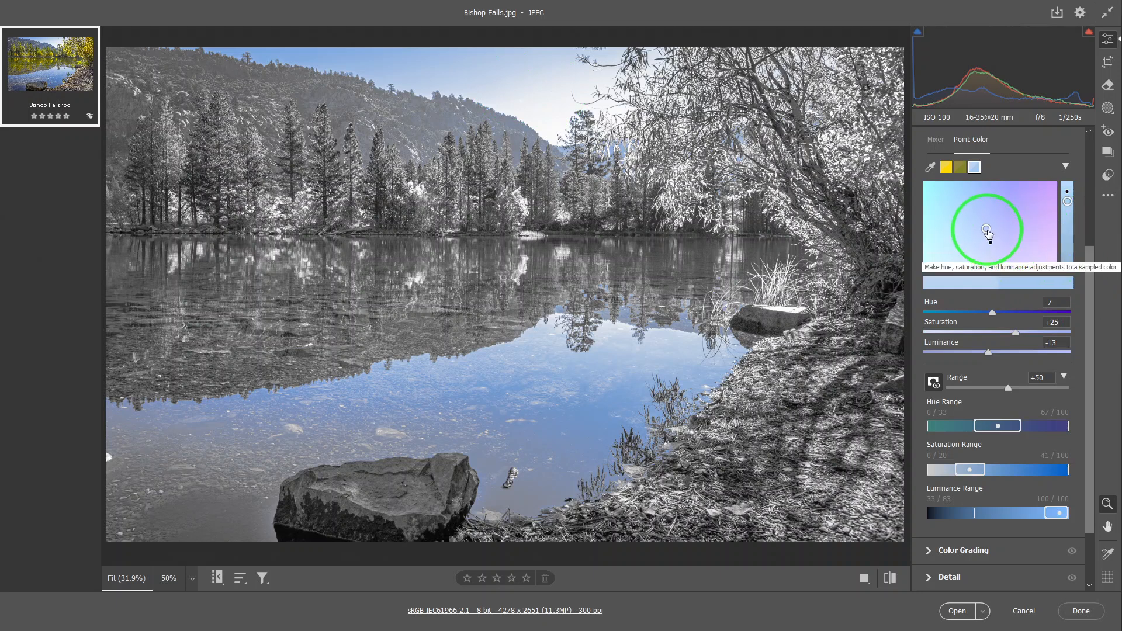
# Adjust the blue sample's hue to +1 and luminance to -6, and turn off the range overlay
pyautogui.moveTo(987, 233); pyautogui.dragTo(992, 231)
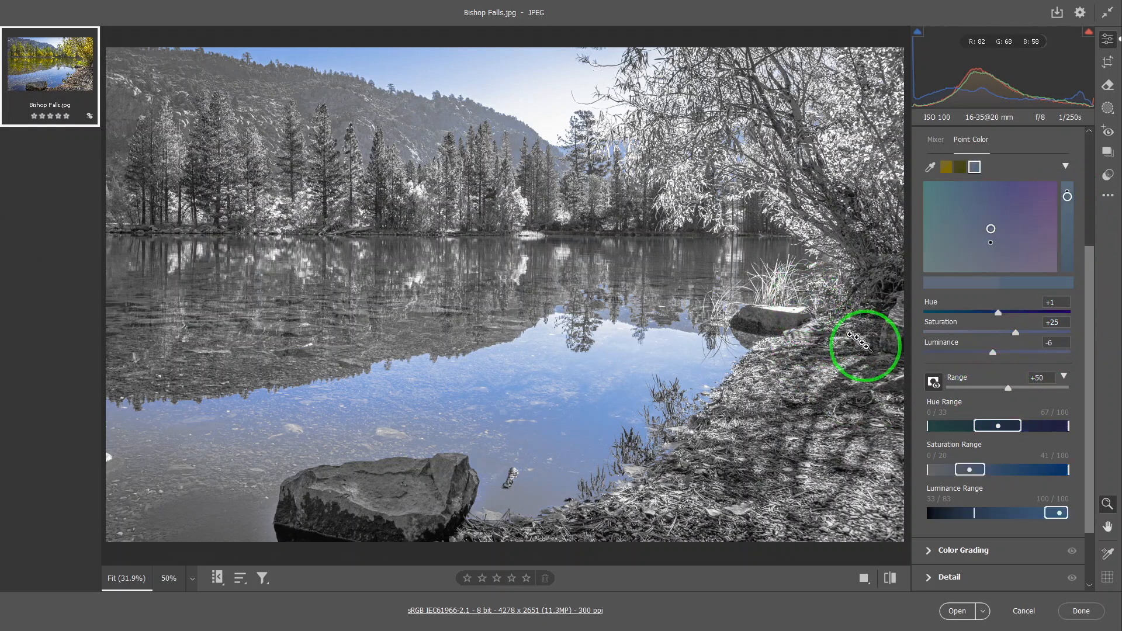
pyautogui.click(934, 383)
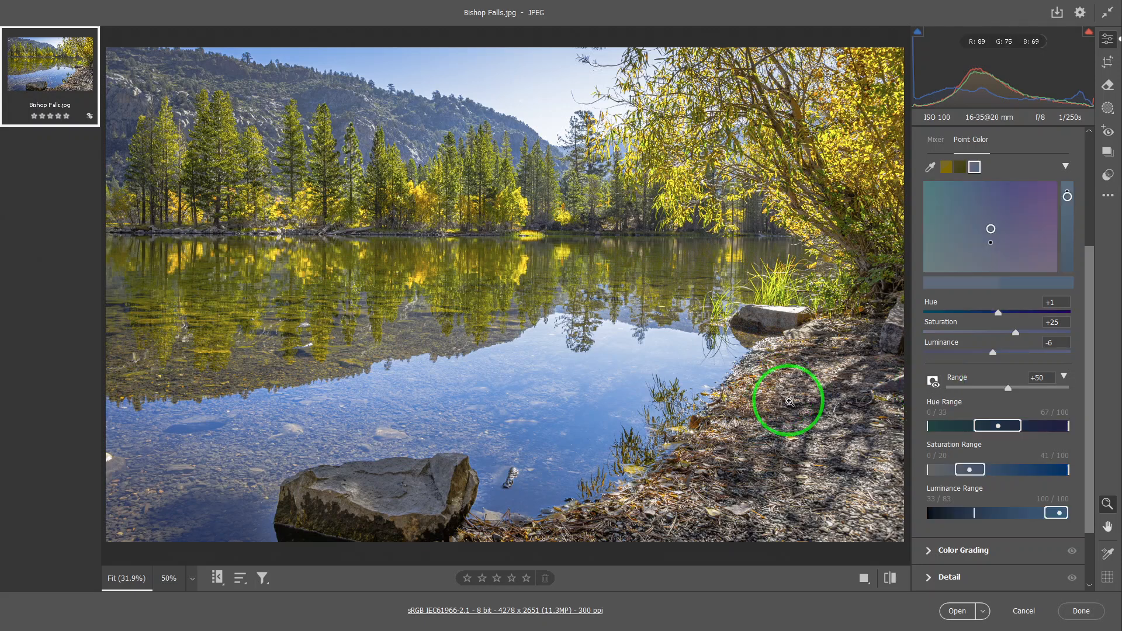
pyautogui.scroll(1, 801, 393)
pyautogui.scroll(1, 802, 393)
pyautogui.scroll(-2, 798, 392)
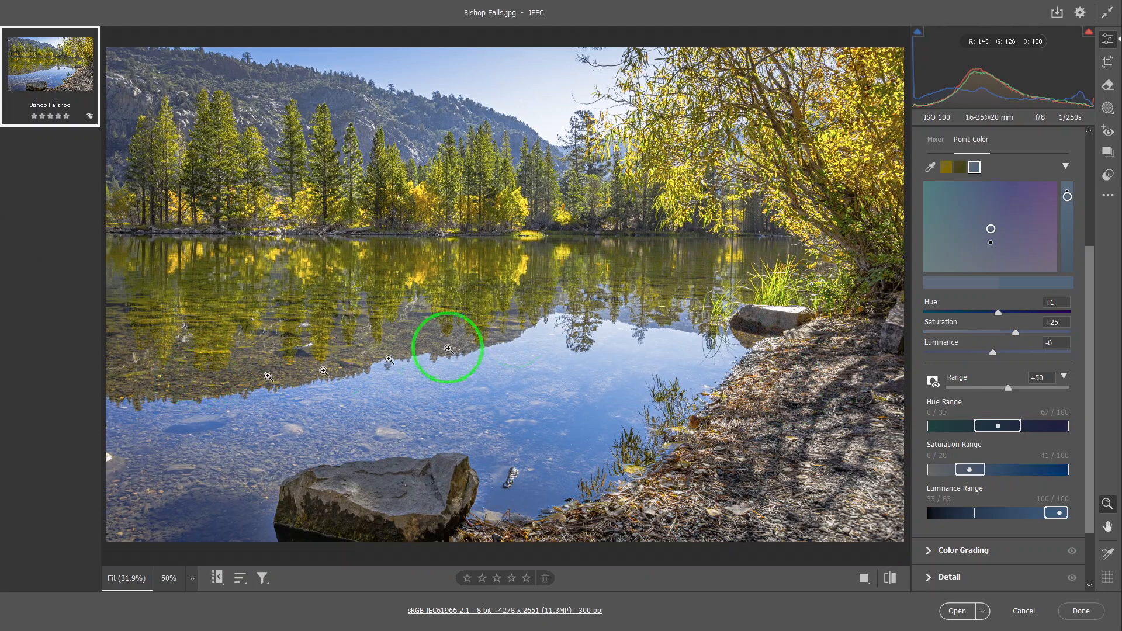
# Sample the brown lake bed in the shallow water as a fourth color, and set its hue to -59 and saturation to +28
pyautogui.click(931, 170)
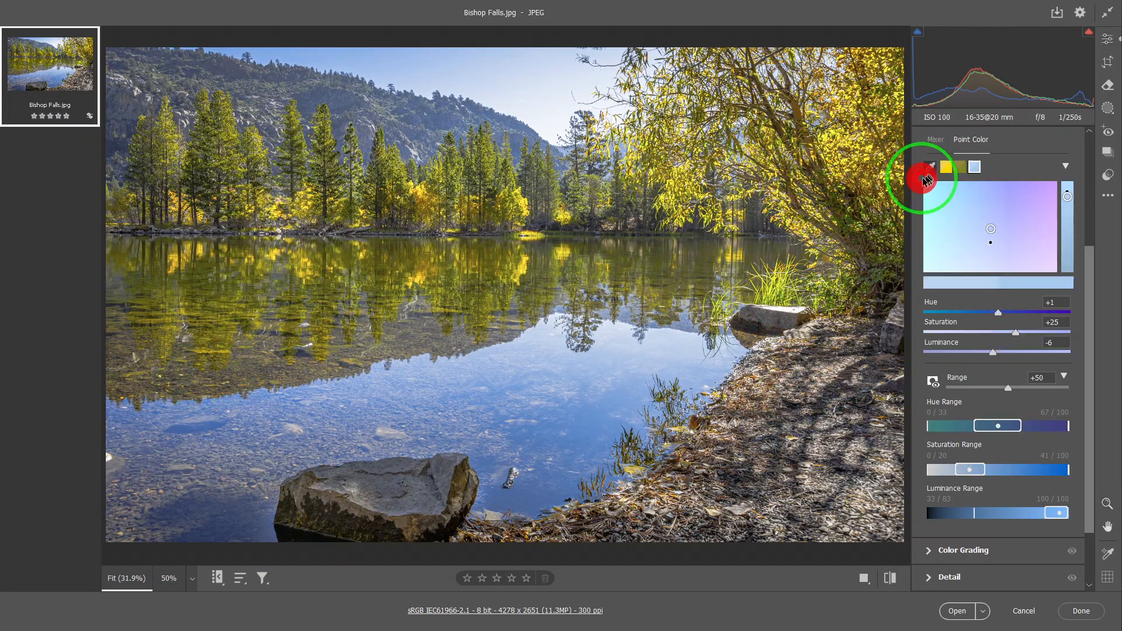
pyautogui.click(251, 370)
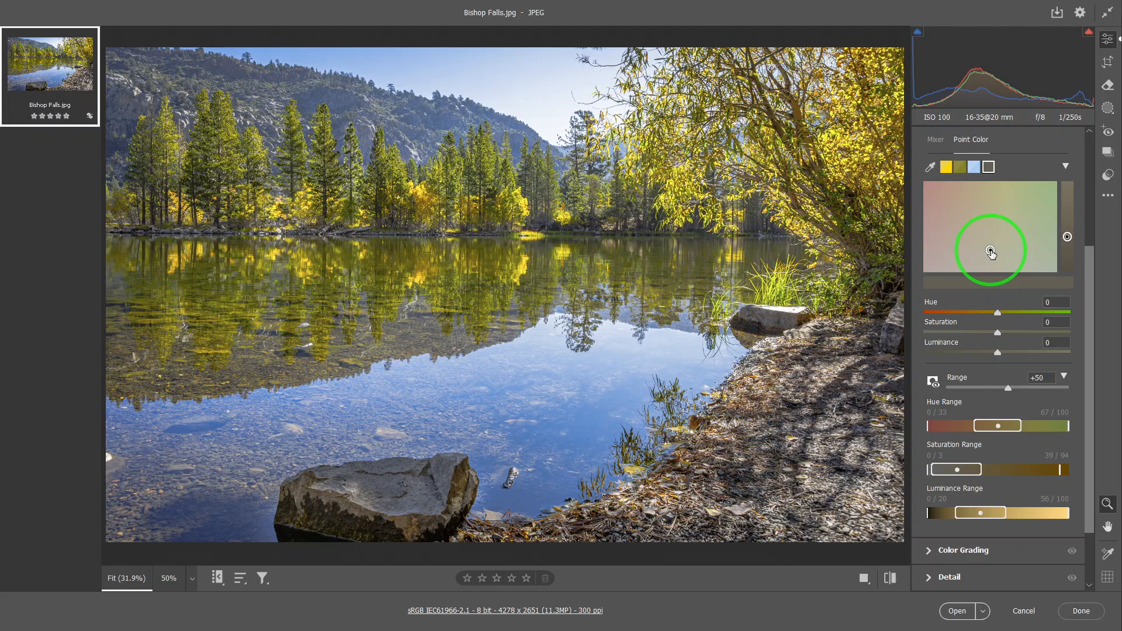
pyautogui.moveTo(989, 253); pyautogui.dragTo(976, 240)
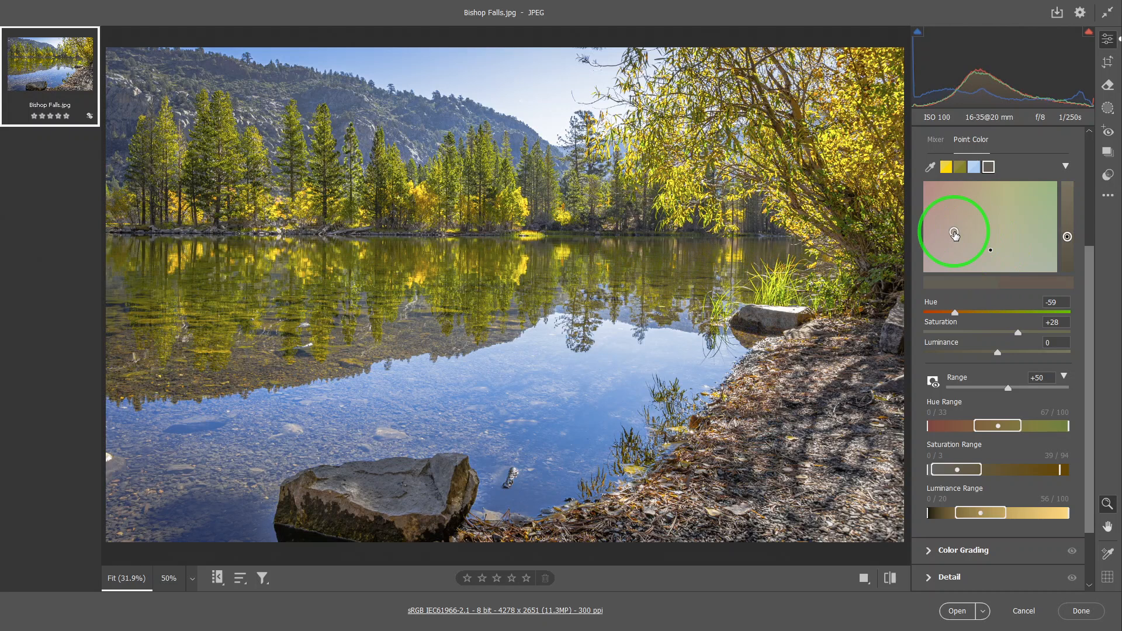
# Adjust the brown lake-bed sample to hue -55, saturation +25 and luminance -11
pyautogui.click(954, 235)
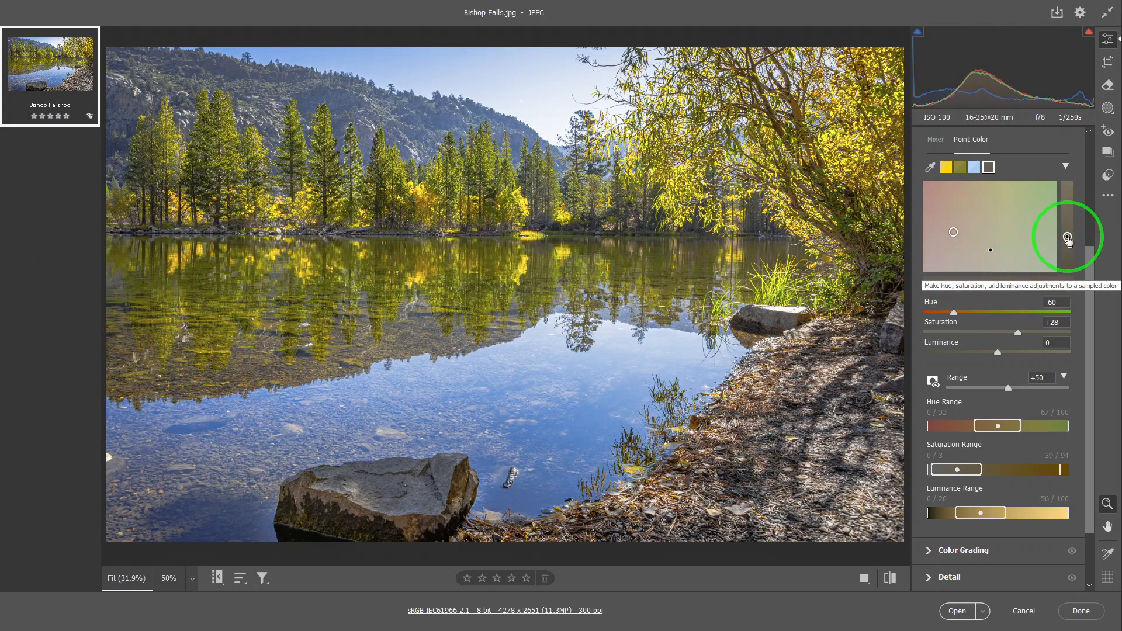
pyautogui.moveTo(1067, 238); pyautogui.dragTo(1068, 241)
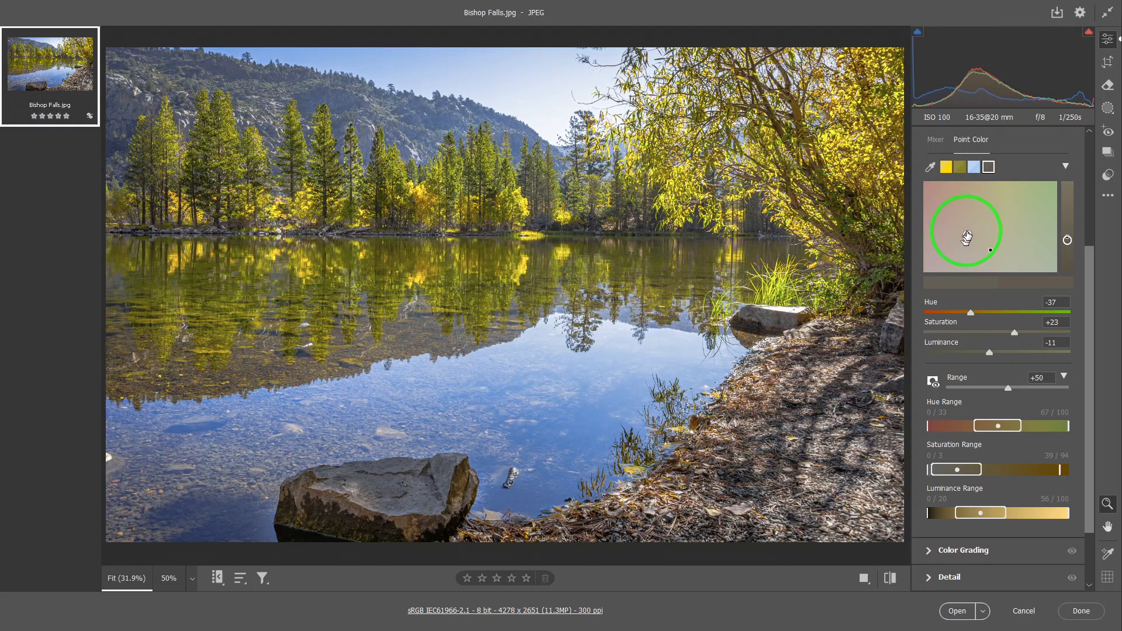
pyautogui.moveTo(970, 227); pyautogui.dragTo(974, 246)
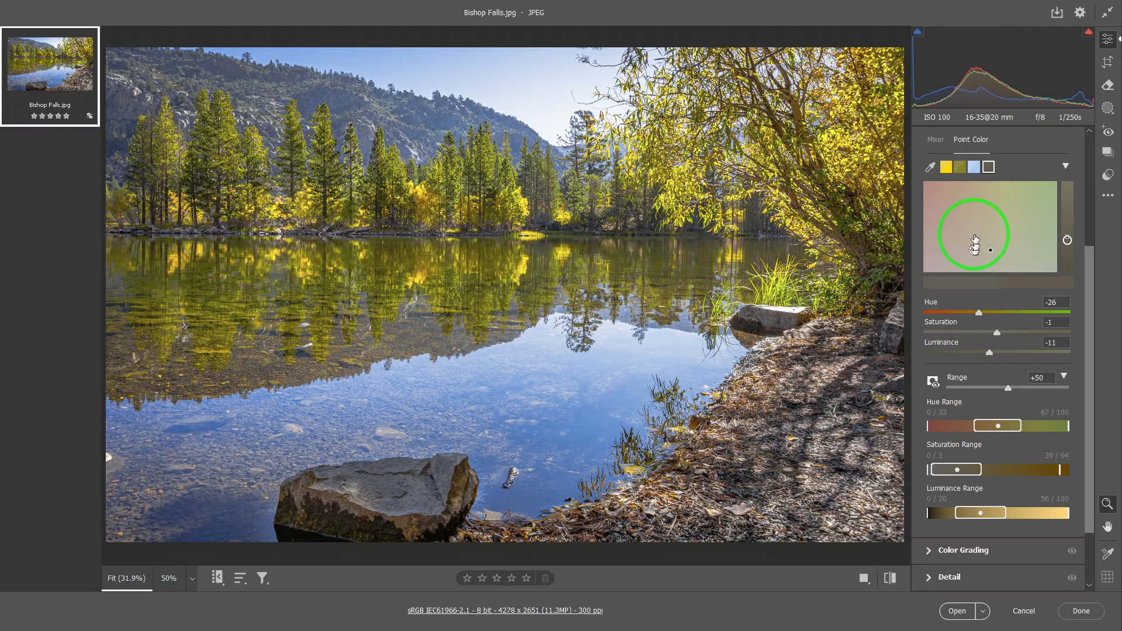
pyautogui.moveTo(972, 233)
pyautogui.mouseDown()
pyautogui.moveTo(944, 233)
pyautogui.moveTo(953, 237)
pyautogui.mouseUp()
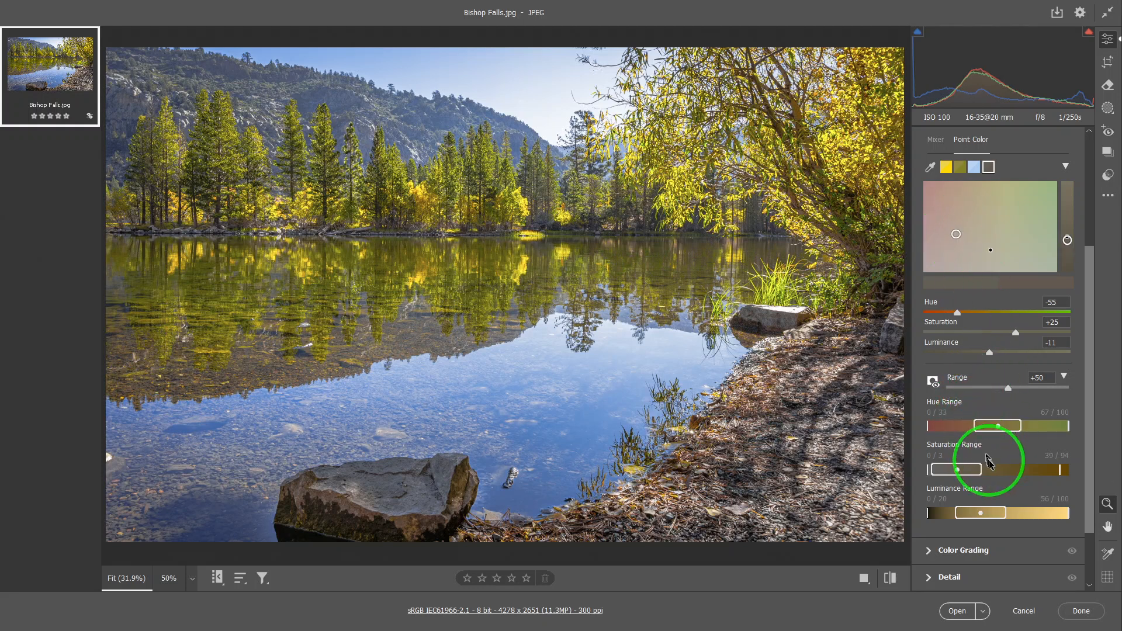
# Narrow the brown sample's hue range by lowering its upper core end to 57 and its upper falloff limit to 74
pyautogui.moveTo(1022, 429)
pyautogui.mouseDown()
pyautogui.moveTo(1006, 429)
pyautogui.moveTo(1084, 441)
pyautogui.moveTo(1035, 447)
pyautogui.mouseUp()
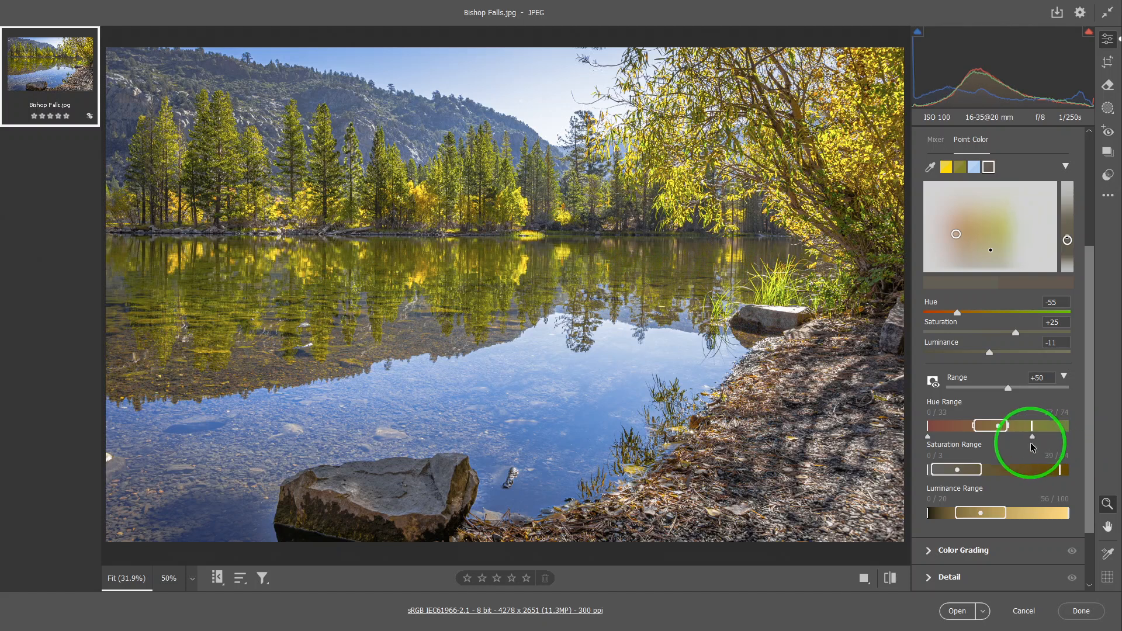
pyautogui.click(595, 438)
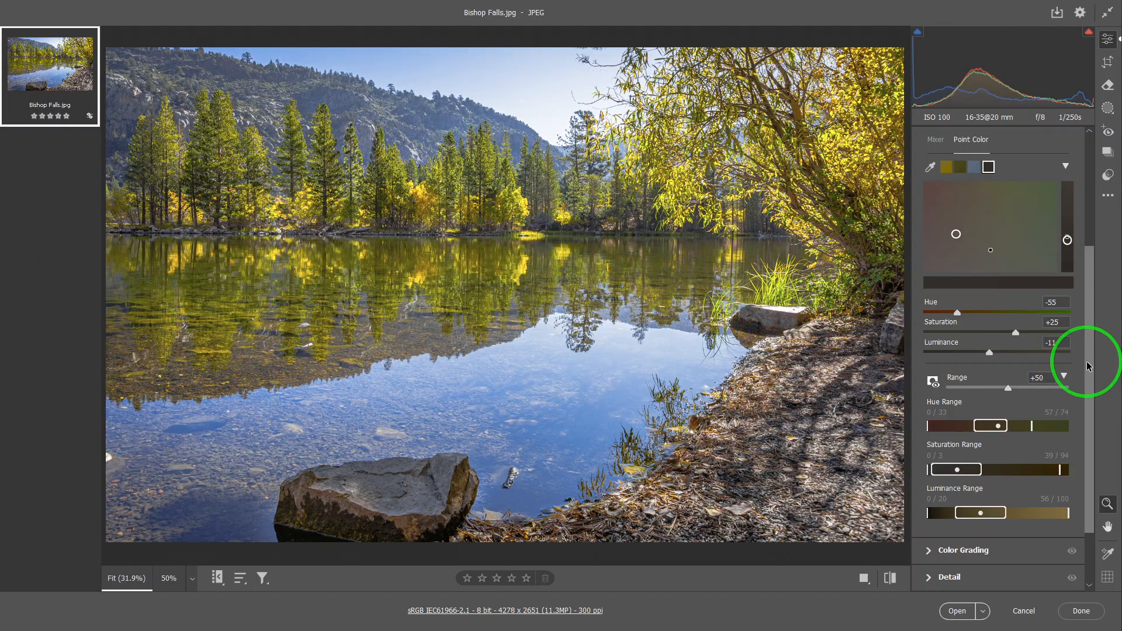
# Preview the areas affected by the brown sample's hue, saturation and luminance adjustments against a desaturated image
pyautogui.moveTo(1087, 362)
pyautogui.mouseDown()
pyautogui.moveTo(1092, 320)
pyautogui.moveTo(1096, 443)
pyautogui.mouseUp()
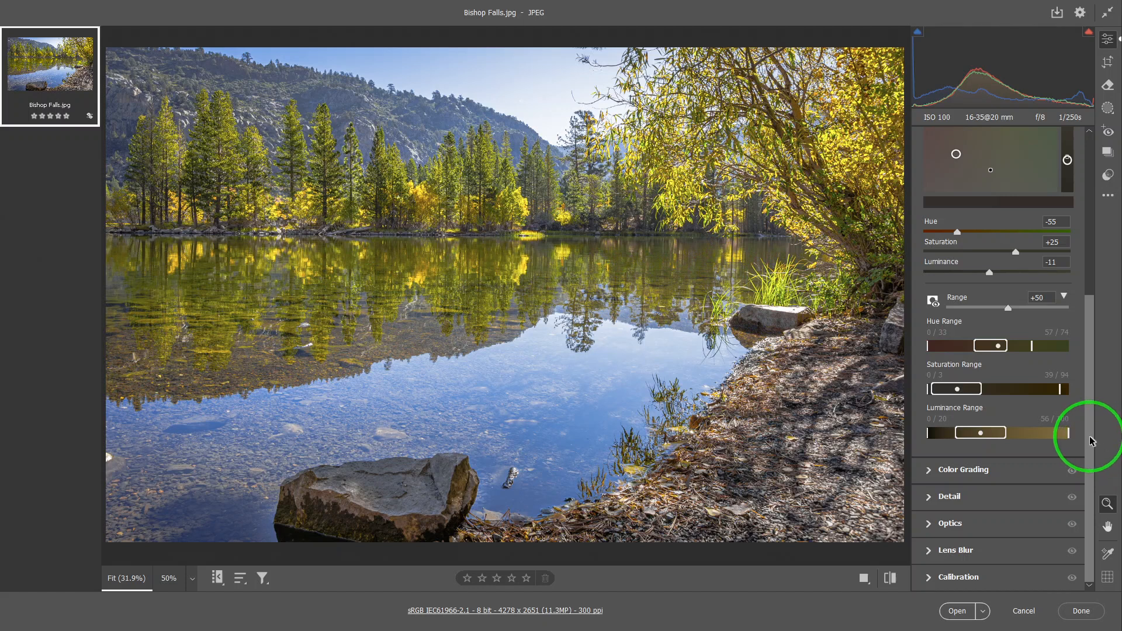
pyautogui.scroll(2, 1090, 441)
pyautogui.moveTo(966, 463); pyautogui.dragTo(972, 465)
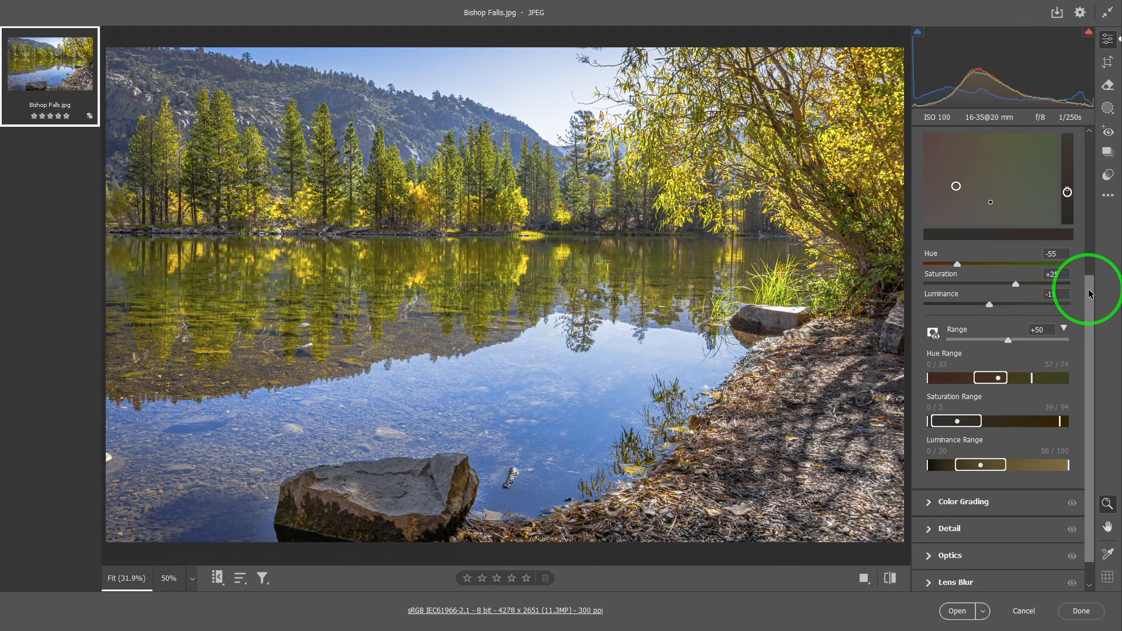
pyautogui.scroll(3, 1090, 293)
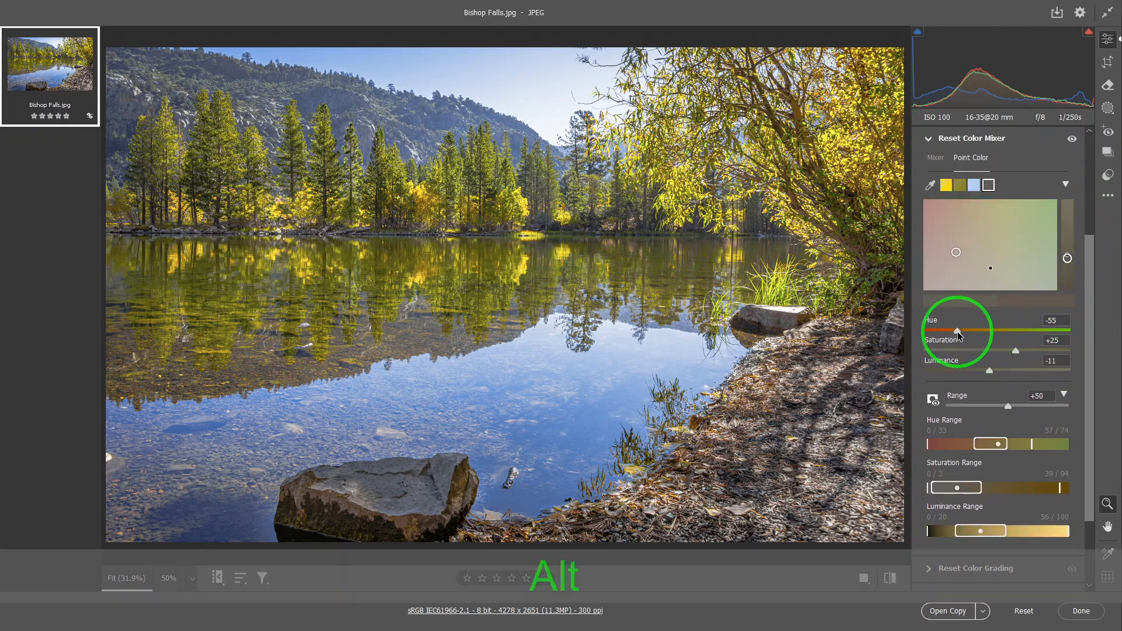
pyautogui.keyDown('alt'); pyautogui.click(958, 332); pyautogui.keyUp('alt')
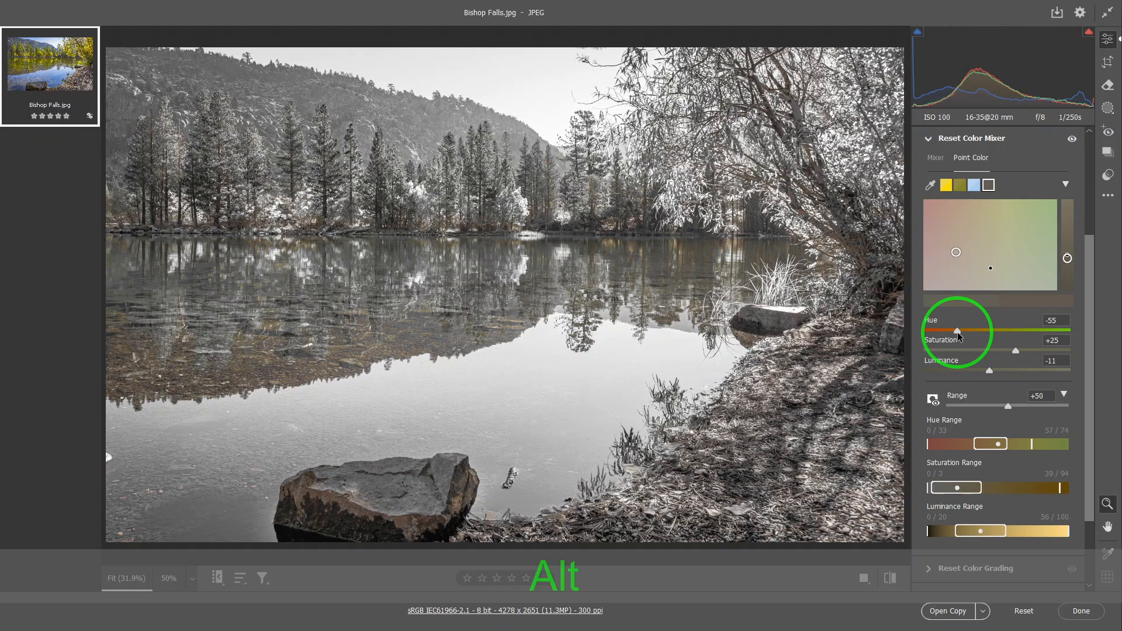
pyautogui.keyDown('alt'); pyautogui.click(1016, 351); pyautogui.keyUp('alt')
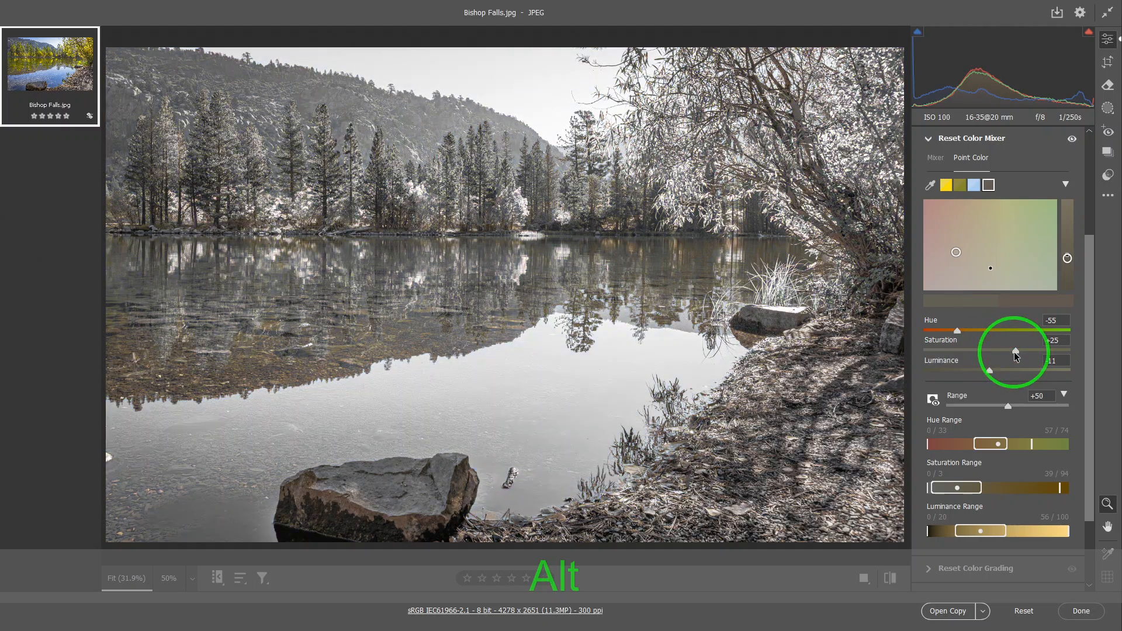
pyautogui.keyDown('alt'); pyautogui.click(988, 370); pyautogui.keyUp('alt')
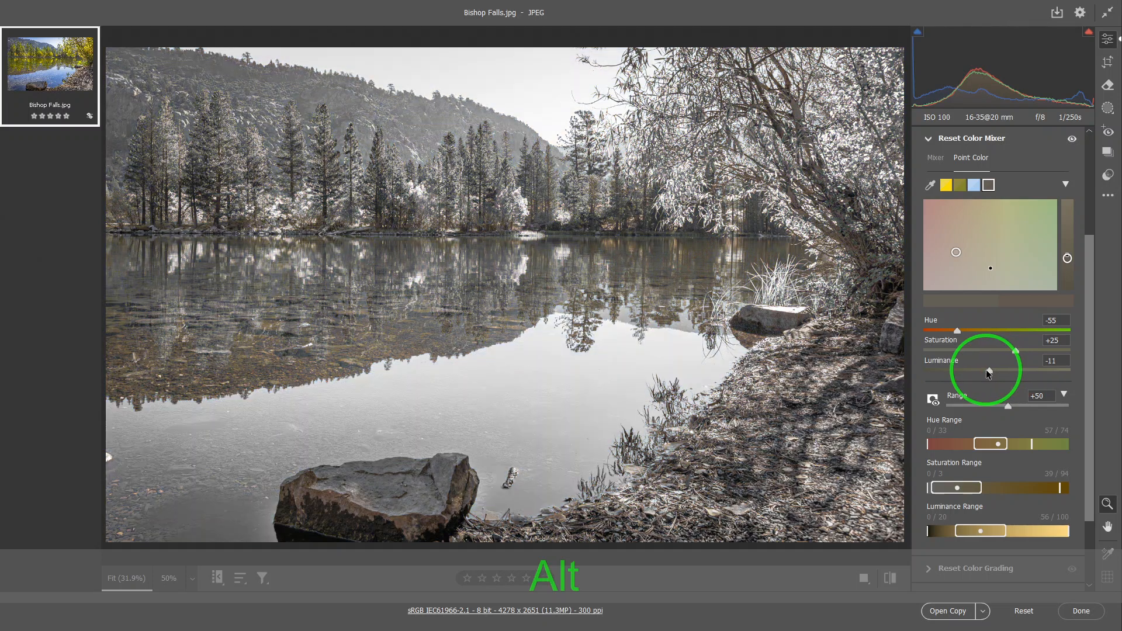
# Fine-tune the brown sample's point in the color field to hue -52 and saturation +27
pyautogui.scroll(3, 1035, 386)
pyautogui.scroll(-2, 1034, 399)
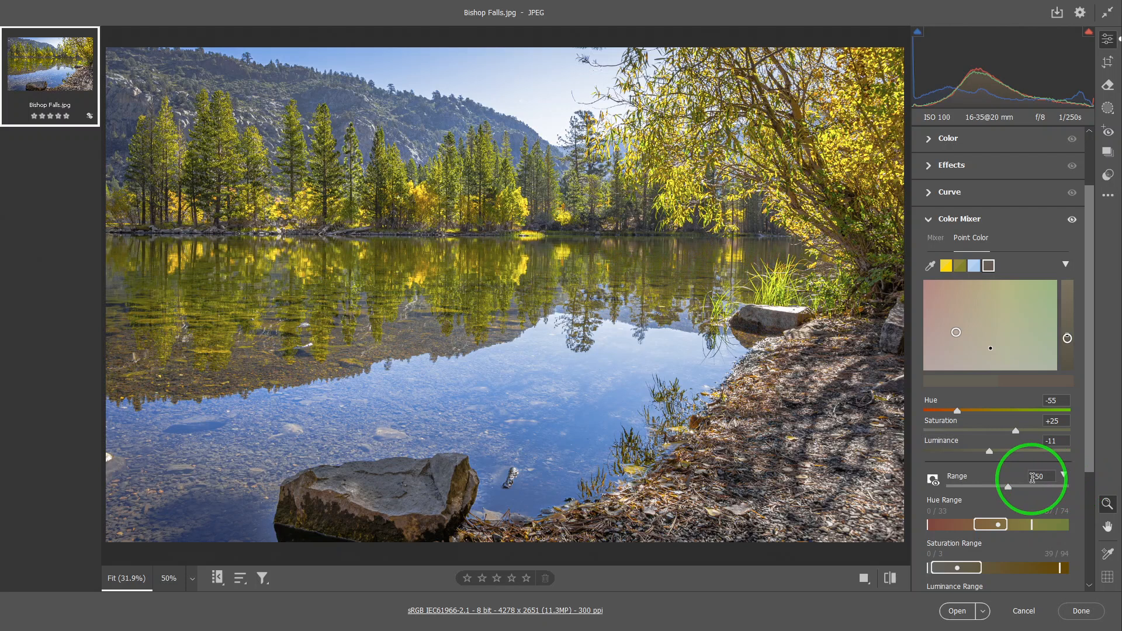
pyautogui.press('shift')
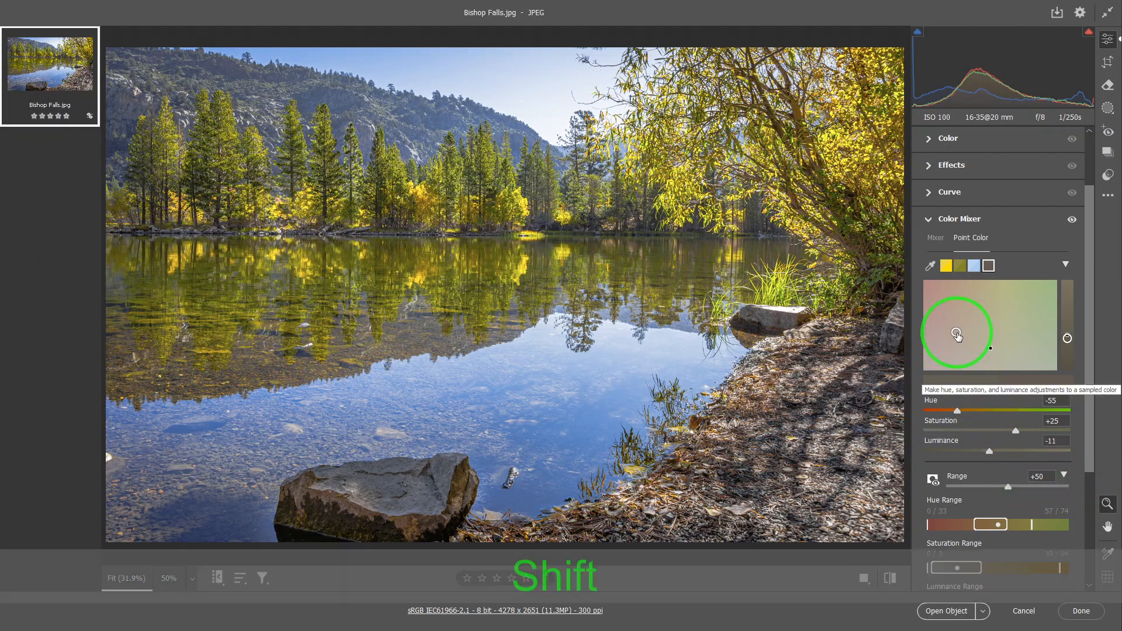
pyautogui.keyDown('shift'); pyautogui.click(957, 335); pyautogui.keyUp('shift')
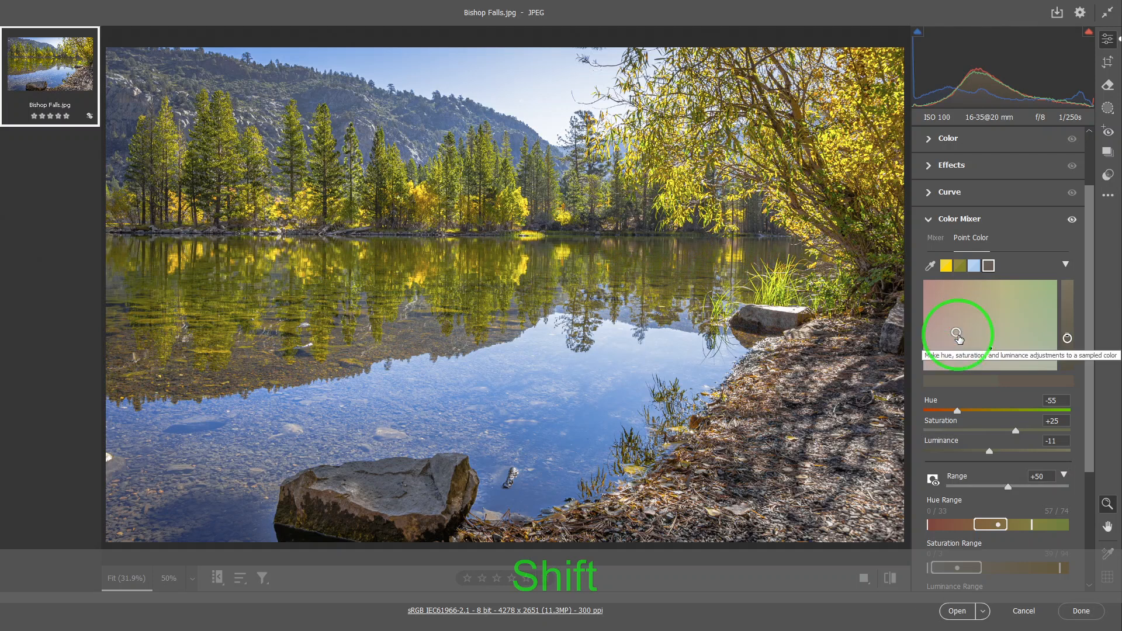
pyautogui.keyDown('ctrl'); pyautogui.click(956, 335); pyautogui.keyUp('ctrl')
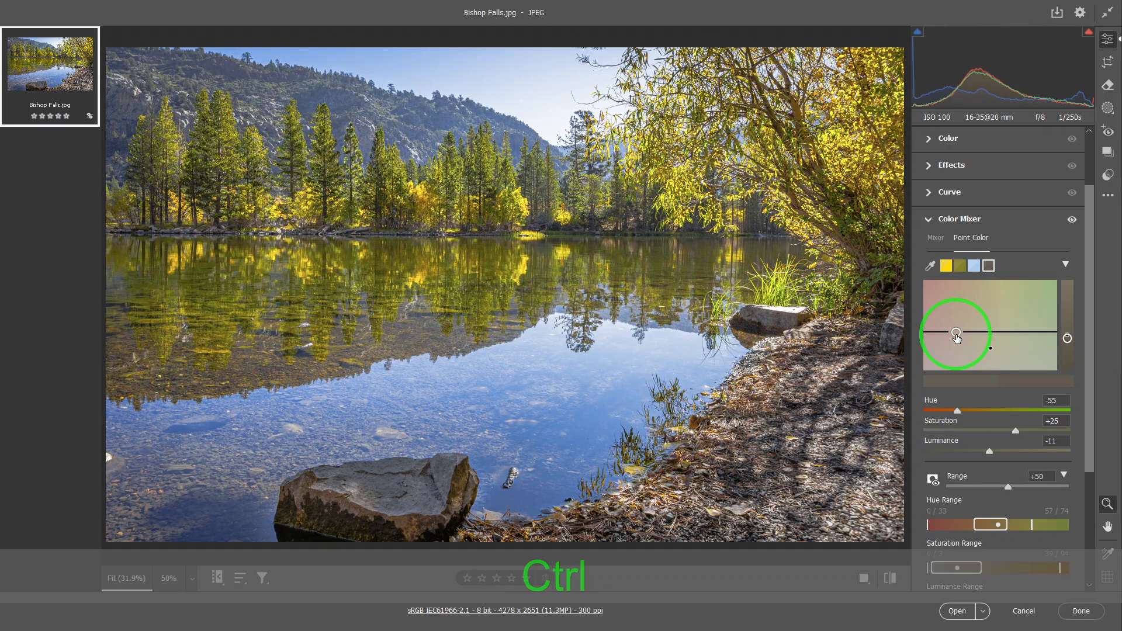
pyautogui.keyDown('ctrl'); pyautogui.click(956, 337); pyautogui.keyUp('ctrl')
pyautogui.press('alt')
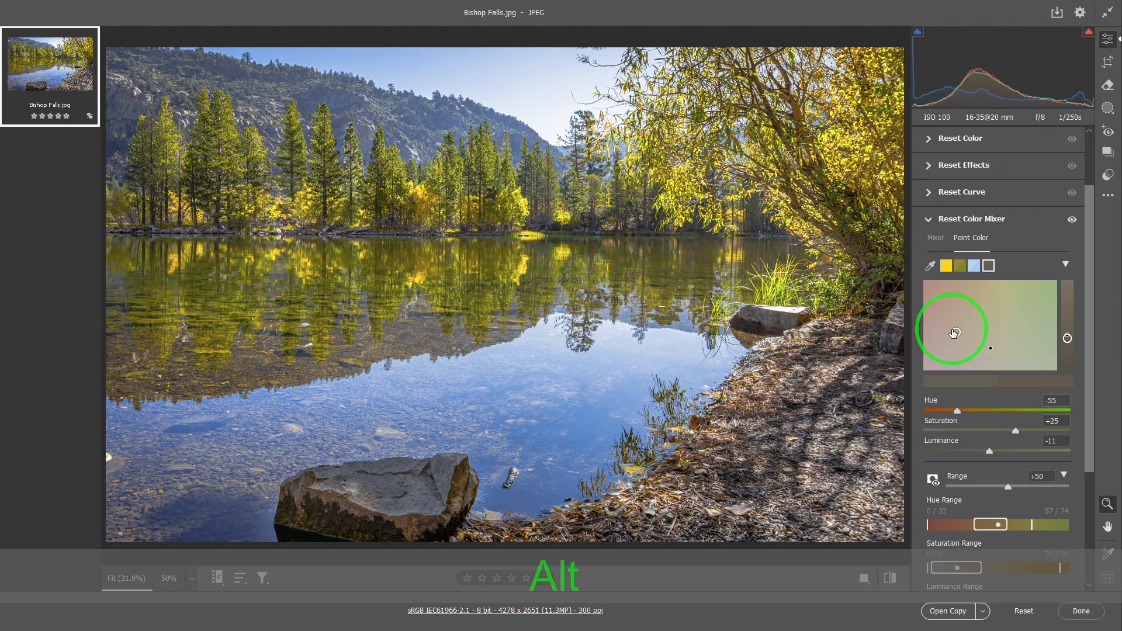
pyautogui.moveTo(956, 333); pyautogui.dragTo(963, 331)
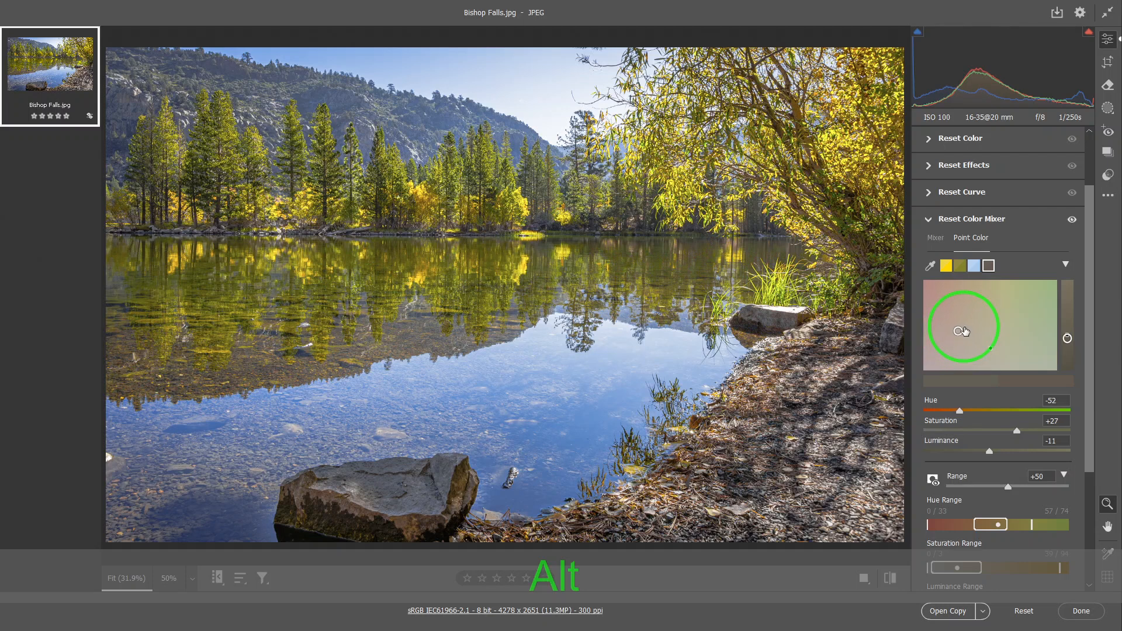
pyautogui.click(965, 384)
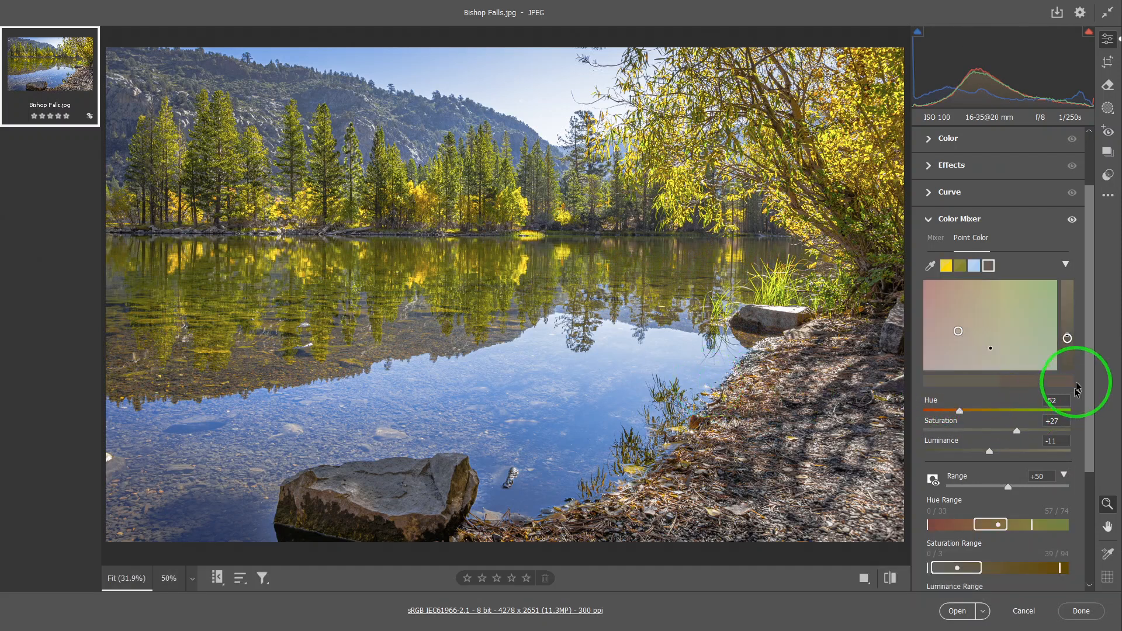
pyautogui.moveTo(1085, 386); pyautogui.dragTo(1088, 433)
pyautogui.click(933, 409)
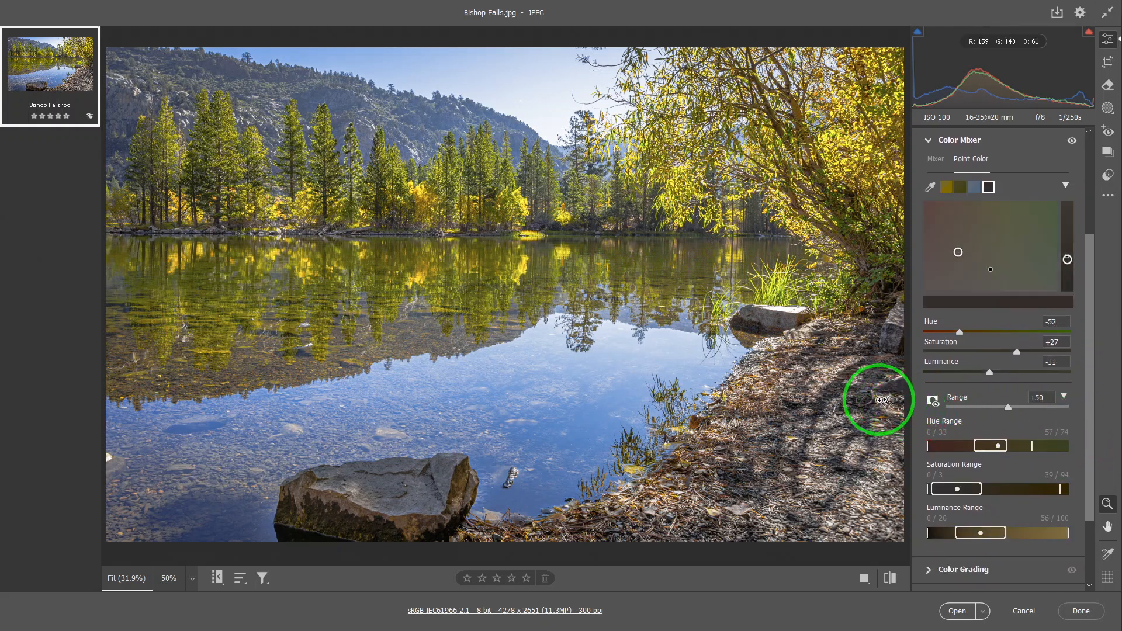